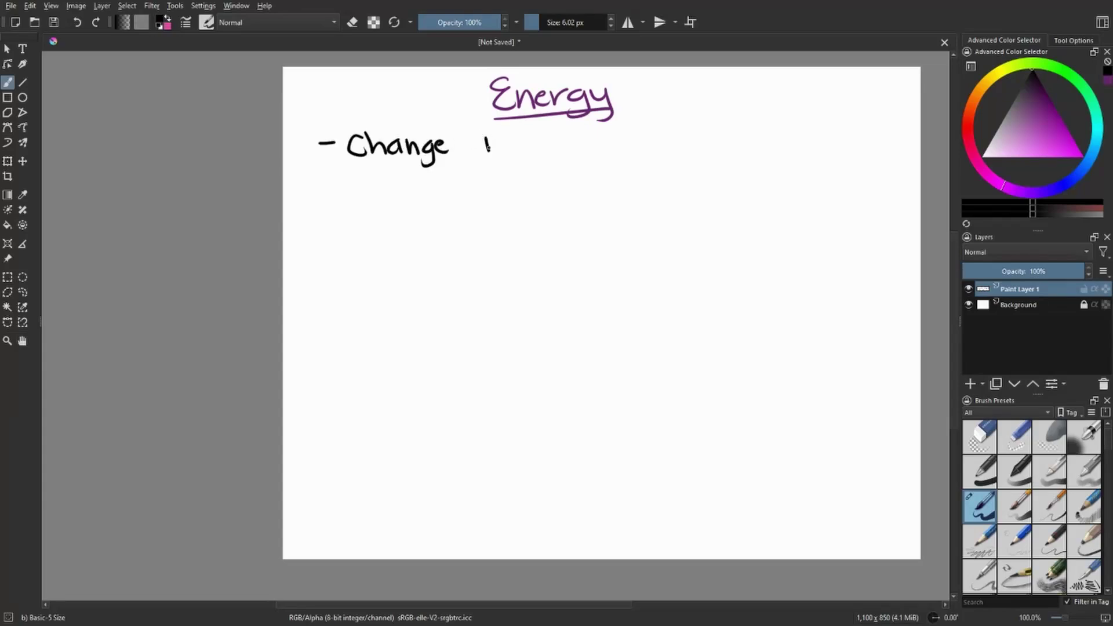
Handwrite 'in direction, speed, shape, or temperature' in black after '- Change'
{"action": "left_click_drag", "start_coordinate": [564, 142], "coordinate": [568, 156]}
{"action": "mouse_move", "coordinate": [577, 144]}
{"action": "left_mouse_down"}
{"action": "mouse_move", "coordinate": [579, 155]}
{"action": "mouse_move", "coordinate": [616, 154]}
{"action": "left_mouse_up"}
{"action": "left_click_drag", "start_coordinate": [622, 133], "coordinate": [635, 153]}
{"action": "left_click_drag", "start_coordinate": [641, 148], "coordinate": [675, 145]}
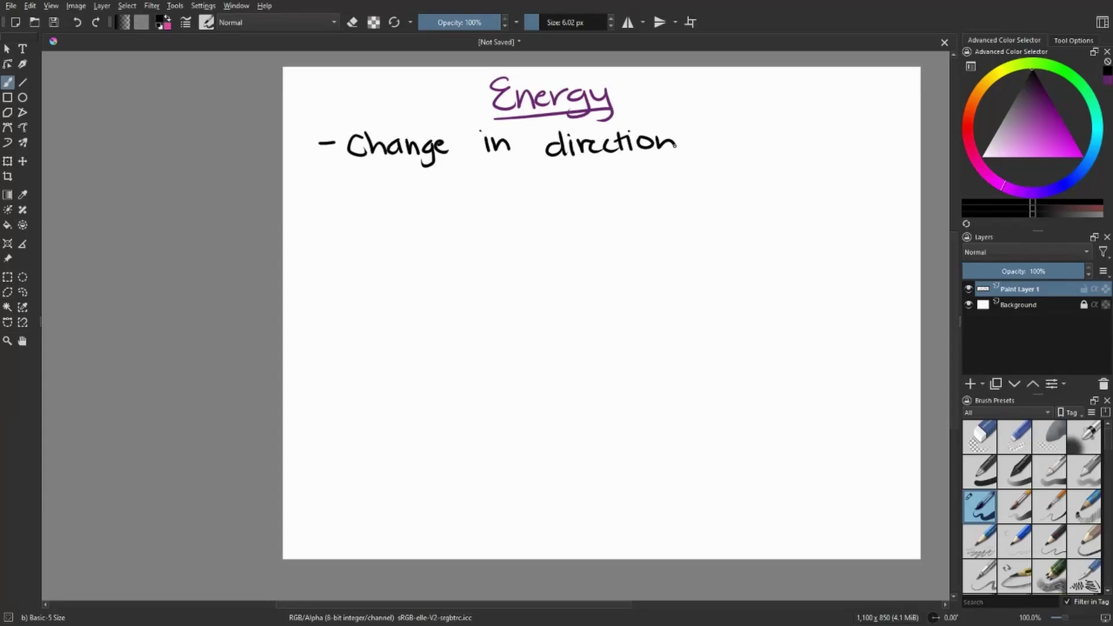
{"action": "left_click_drag", "start_coordinate": [742, 148], "coordinate": [763, 152]}
{"action": "left_click_drag", "start_coordinate": [776, 144], "coordinate": [781, 151]}
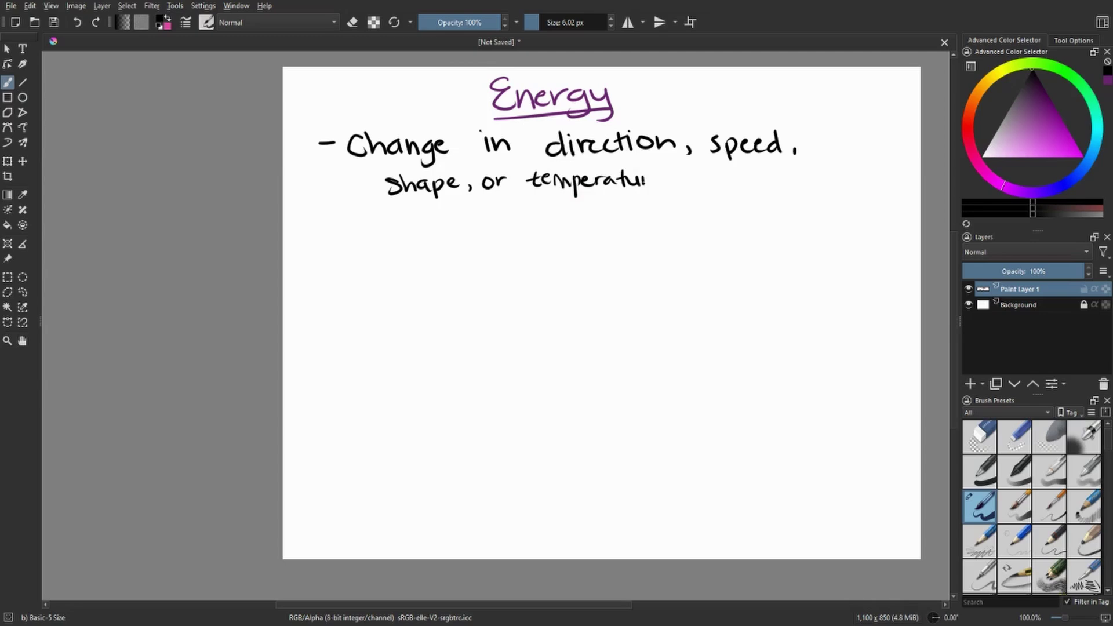
Write the heading 'Two Forms of Energy' in green and underline it
{"action": "left_click", "coordinate": [1074, 76]}
{"action": "left_click", "coordinate": [1052, 102]}
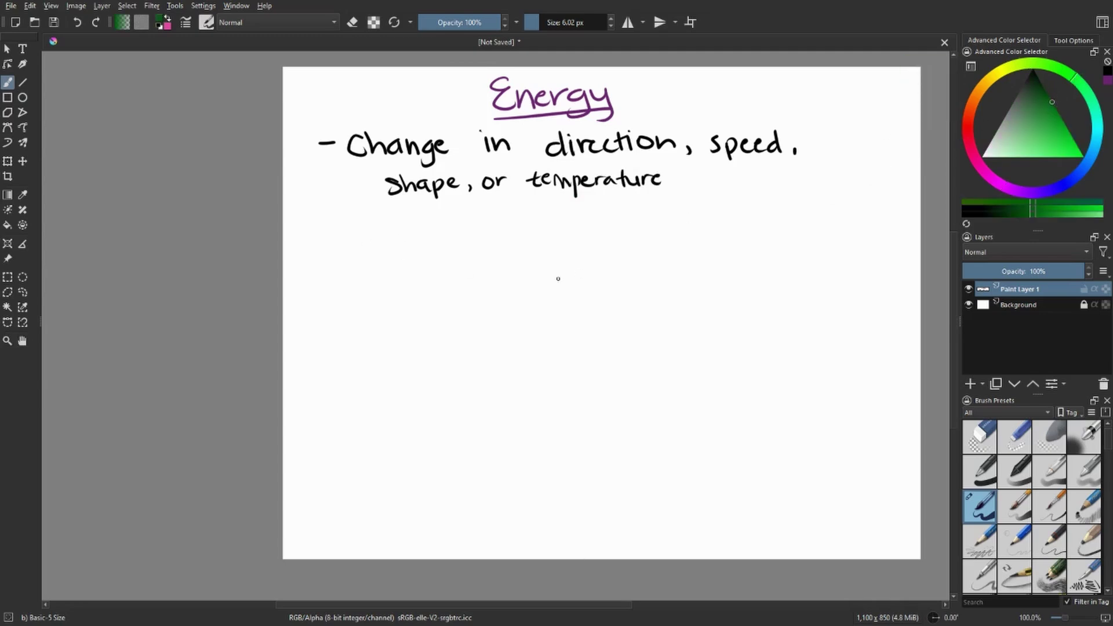
{"action": "mouse_move", "coordinate": [444, 255]}
{"action": "left_mouse_down"}
{"action": "mouse_move", "coordinate": [476, 279]}
{"action": "mouse_move", "coordinate": [497, 248]}
{"action": "left_mouse_up"}
{"action": "mouse_move", "coordinate": [477, 254]}
{"action": "left_mouse_down"}
{"action": "mouse_move", "coordinate": [477, 280]}
{"action": "mouse_move", "coordinate": [502, 262]}
{"action": "left_mouse_up"}
{"action": "left_click_drag", "start_coordinate": [512, 264], "coordinate": [572, 262]}
{"action": "left_click_drag", "start_coordinate": [584, 260], "coordinate": [583, 260]}
{"action": "left_click_drag", "start_coordinate": [590, 261], "coordinate": [598, 258]}
{"action": "mouse_move", "coordinate": [602, 272]}
{"action": "left_mouse_down"}
{"action": "mouse_move", "coordinate": [683, 260]}
{"action": "mouse_move", "coordinate": [568, 310]}
{"action": "left_mouse_up"}
{"action": "left_click_drag", "start_coordinate": [578, 297], "coordinate": [581, 308]}
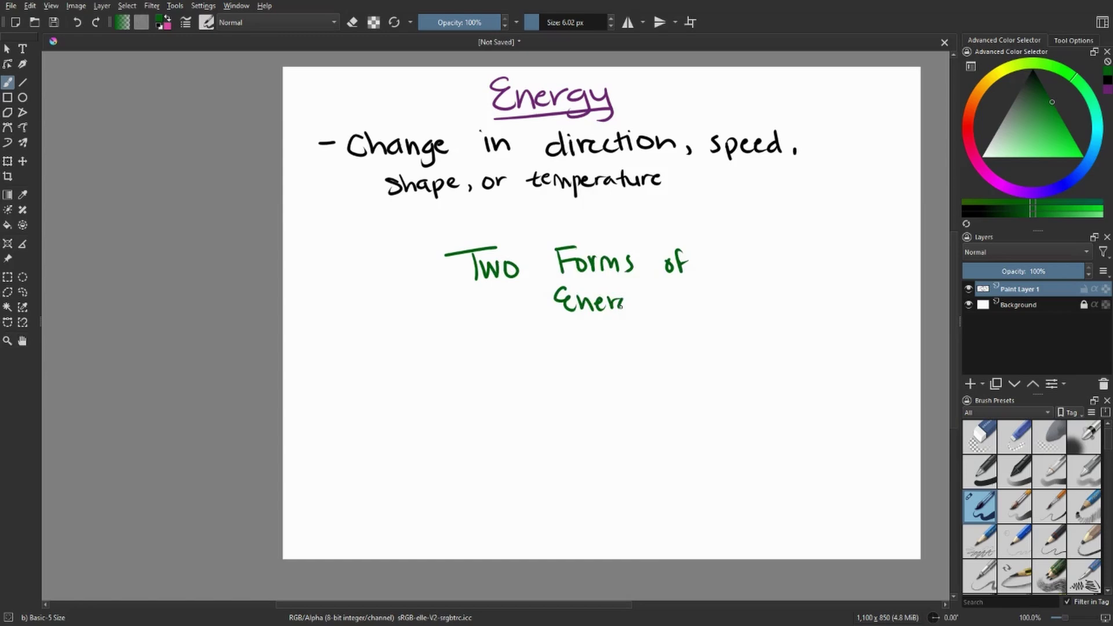
{"action": "left_click_drag", "start_coordinate": [484, 328], "coordinate": [701, 318]}
Switch to blue and write the bullet 'Potential (Stored)' under the heading
{"action": "left_click", "coordinate": [1056, 188]}
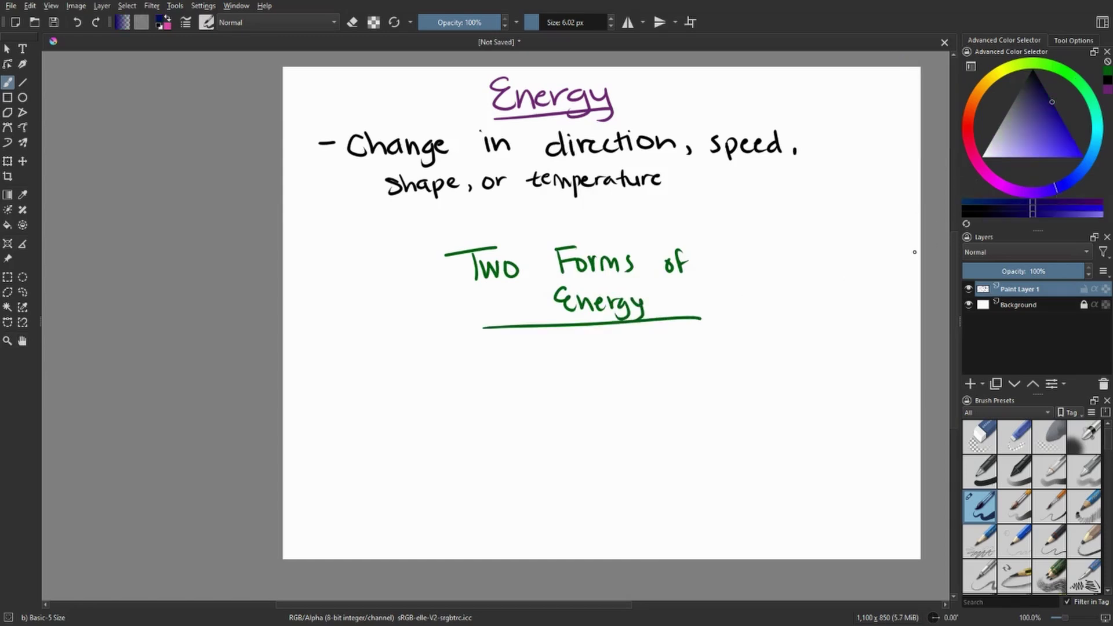
{"action": "left_click_drag", "start_coordinate": [380, 351], "coordinate": [403, 363]}
{"action": "left_click_drag", "start_coordinate": [402, 345], "coordinate": [406, 353]}
{"action": "left_click_drag", "start_coordinate": [420, 349], "coordinate": [418, 349]}
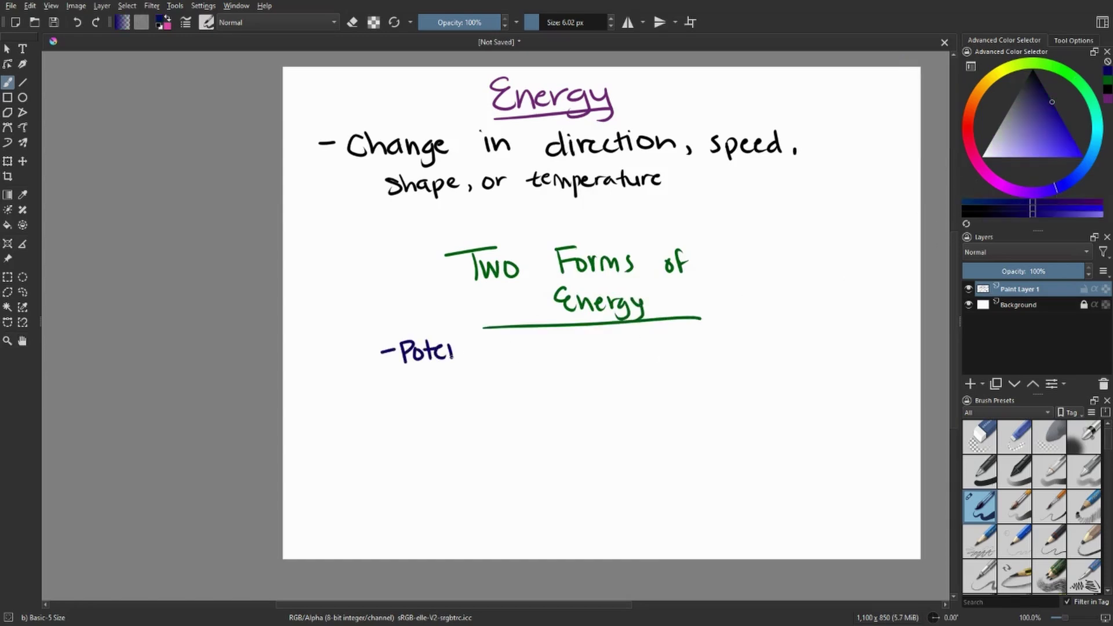
{"action": "left_click_drag", "start_coordinate": [532, 338], "coordinate": [529, 362]}
{"action": "left_click_drag", "start_coordinate": [539, 343], "coordinate": [544, 351]}
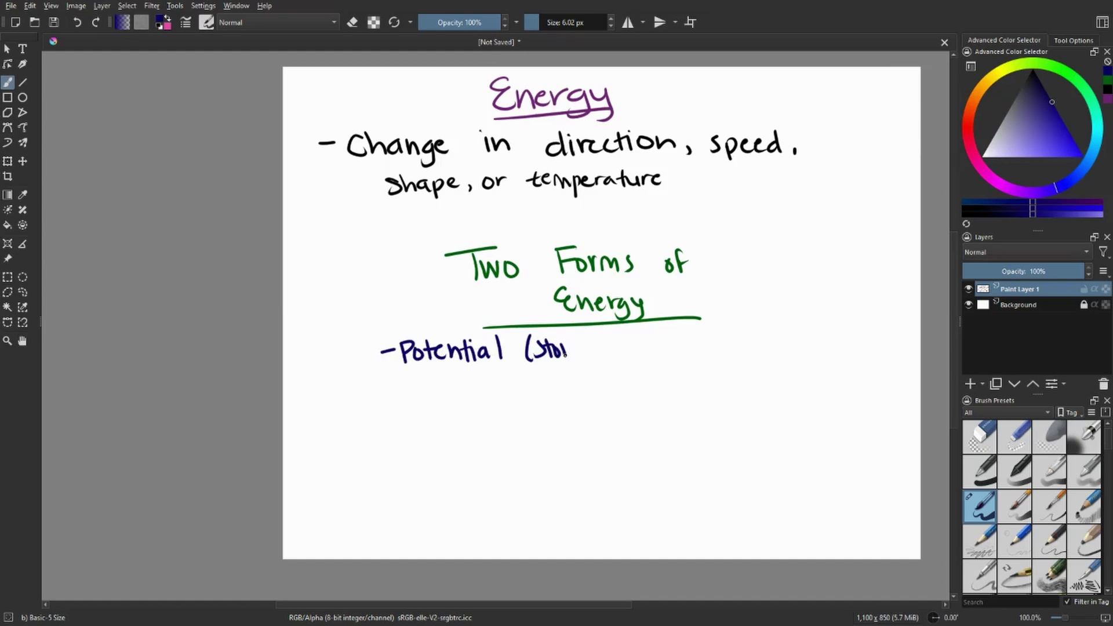
Write the blue bullet 'Kinetic (motion)' below Potential
{"action": "left_click_drag", "start_coordinate": [380, 397], "coordinate": [386, 397]}
{"action": "left_click_drag", "start_coordinate": [395, 387], "coordinate": [395, 410]}
{"action": "left_click_drag", "start_coordinate": [406, 389], "coordinate": [407, 410]}
{"action": "mouse_move", "coordinate": [412, 396]}
{"action": "left_mouse_down"}
{"action": "mouse_move", "coordinate": [412, 409]}
{"action": "mouse_move", "coordinate": [428, 409]}
{"action": "left_mouse_up"}
{"action": "left_click_drag", "start_coordinate": [430, 401], "coordinate": [431, 404]}
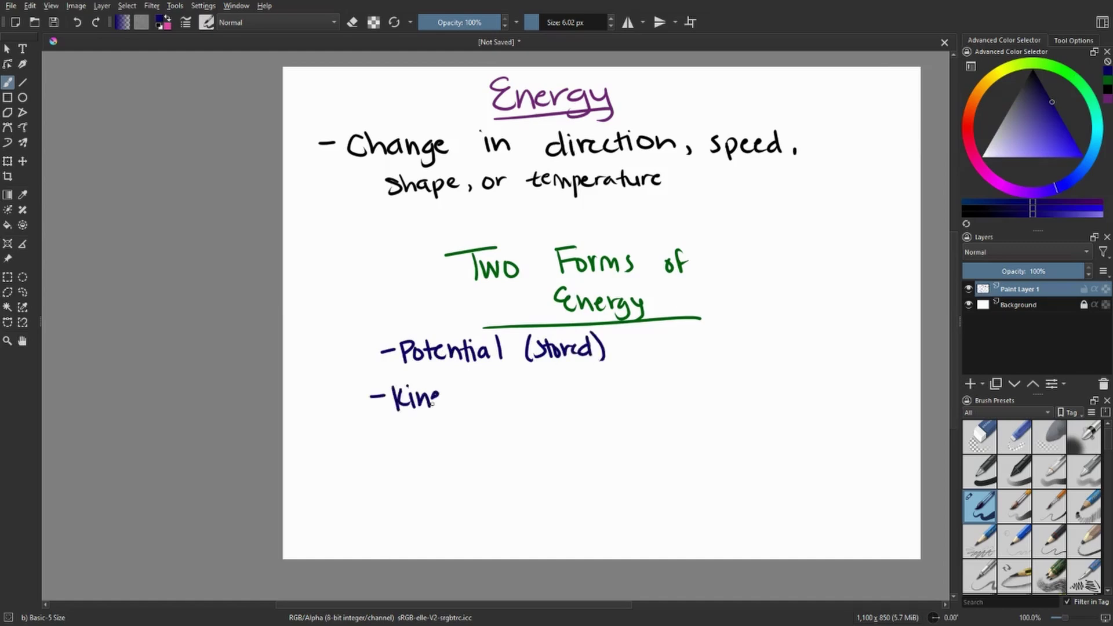
{"action": "left_click_drag", "start_coordinate": [508, 394], "coordinate": [519, 405]}
{"action": "left_click_drag", "start_coordinate": [528, 394], "coordinate": [527, 395]}
{"action": "left_click_drag", "start_coordinate": [533, 384], "coordinate": [531, 405]}
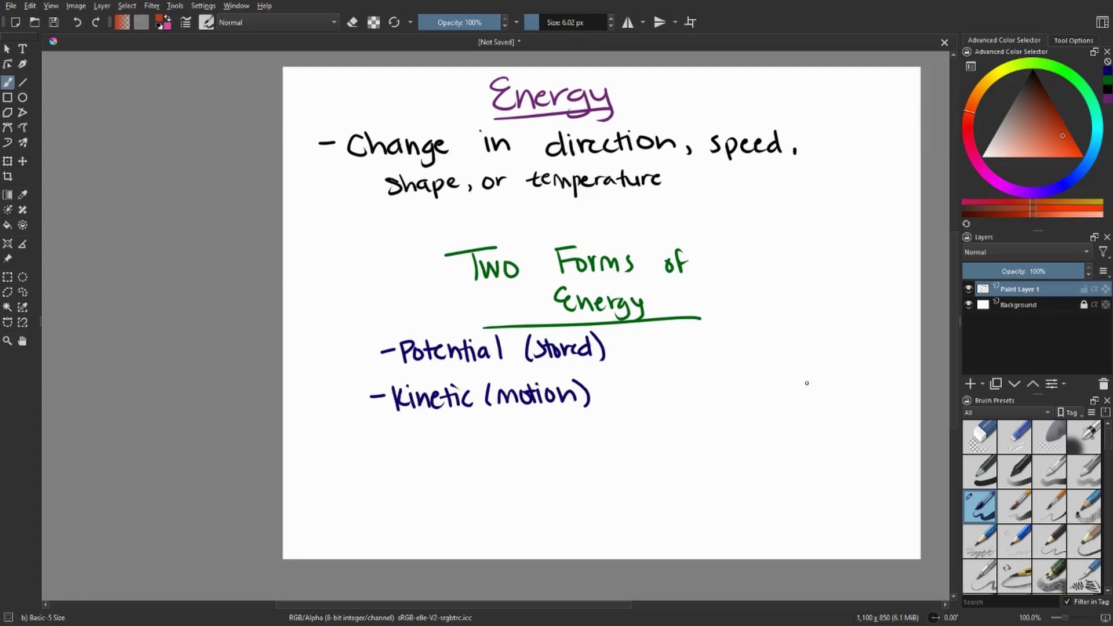
Write 'Potential' and, to its right, 'Kinetic' in red-orange
{"action": "left_click_drag", "start_coordinate": [518, 475], "coordinate": [518, 492]}
{"action": "left_click_drag", "start_coordinate": [513, 474], "coordinate": [582, 476]}
{"action": "left_click_drag", "start_coordinate": [586, 480], "coordinate": [586, 490]}
{"action": "left_click_drag", "start_coordinate": [597, 480], "coordinate": [596, 490]}
{"action": "left_click_drag", "start_coordinate": [604, 469], "coordinate": [606, 490]}
{"action": "left_click_drag", "start_coordinate": [839, 477], "coordinate": [850, 487]}
{"action": "left_click_drag", "start_coordinate": [851, 482], "coordinate": [860, 486]}
{"action": "left_click_drag", "start_coordinate": [863, 465], "coordinate": [864, 486]}
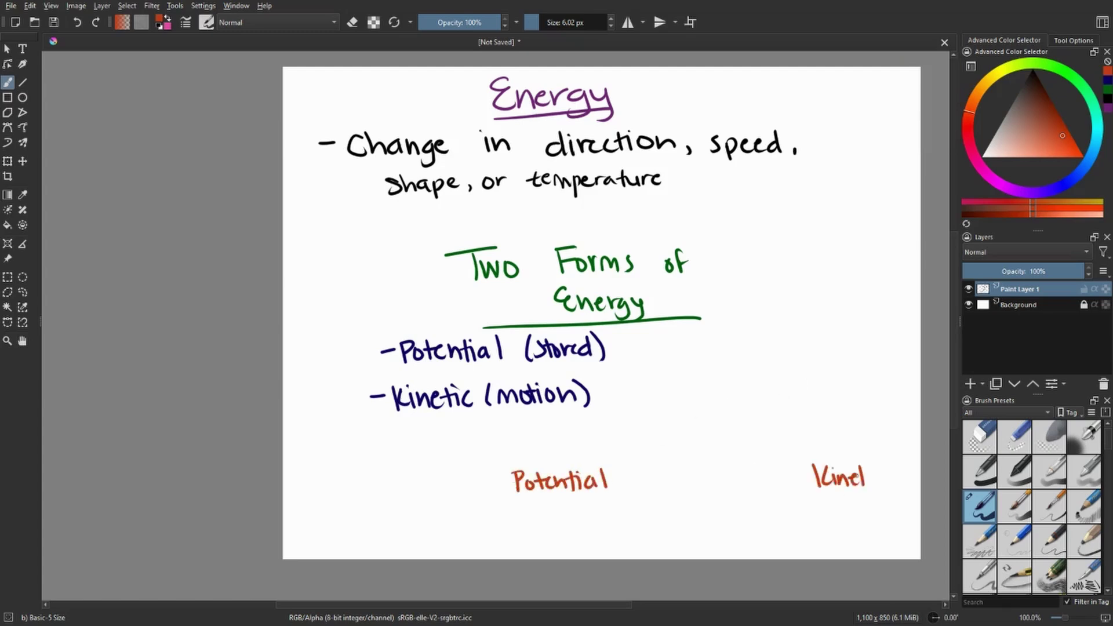
Draw arcs from Potential to Kinetic and back, then pick magenta
{"action": "mouse_move", "coordinate": [597, 439]}
{"action": "left_mouse_down"}
{"action": "mouse_move", "coordinate": [760, 409]}
{"action": "mouse_move", "coordinate": [821, 447]}
{"action": "left_mouse_up"}
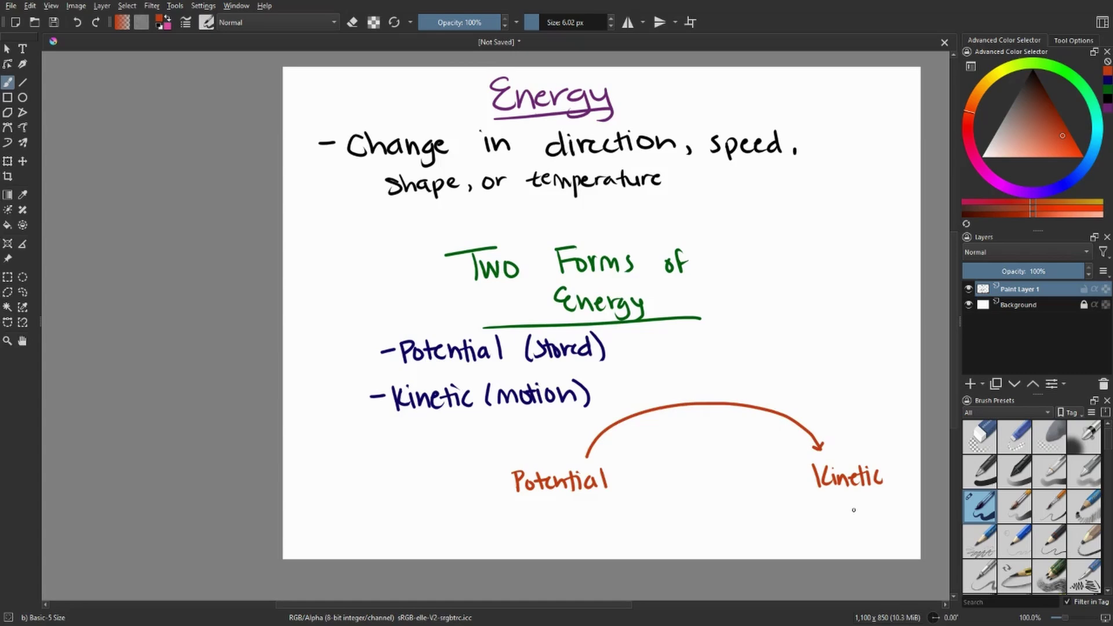
{"action": "mouse_move", "coordinate": [845, 505]}
{"action": "left_mouse_down"}
{"action": "mouse_move", "coordinate": [771, 541]}
{"action": "mouse_move", "coordinate": [655, 543]}
{"action": "mouse_move", "coordinate": [603, 513]}
{"action": "left_mouse_up"}
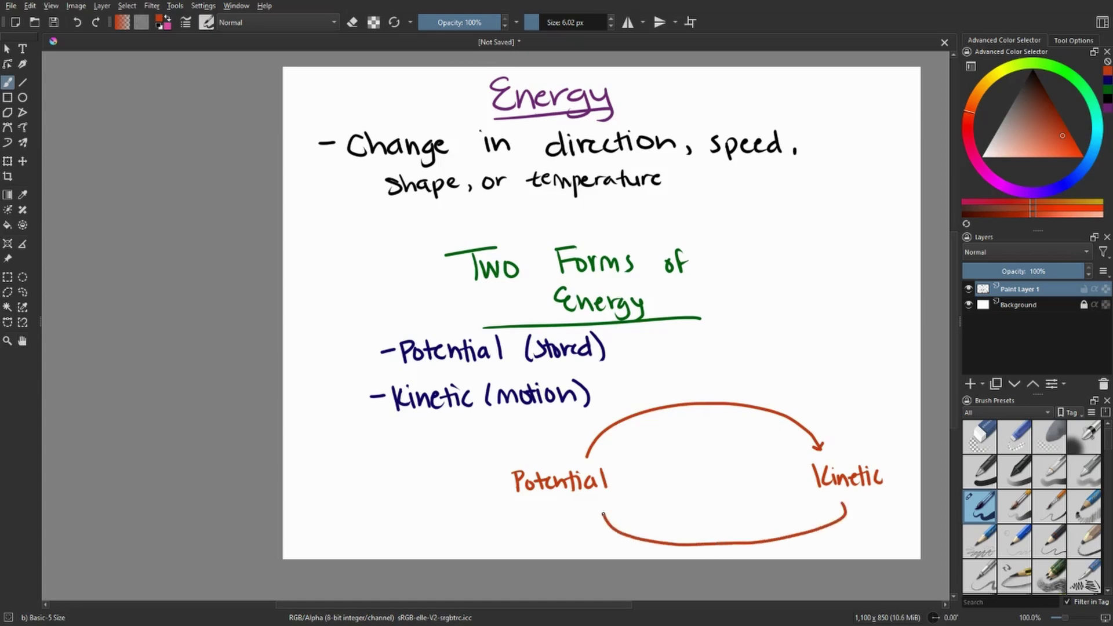
{"action": "left_click", "coordinate": [991, 177]}
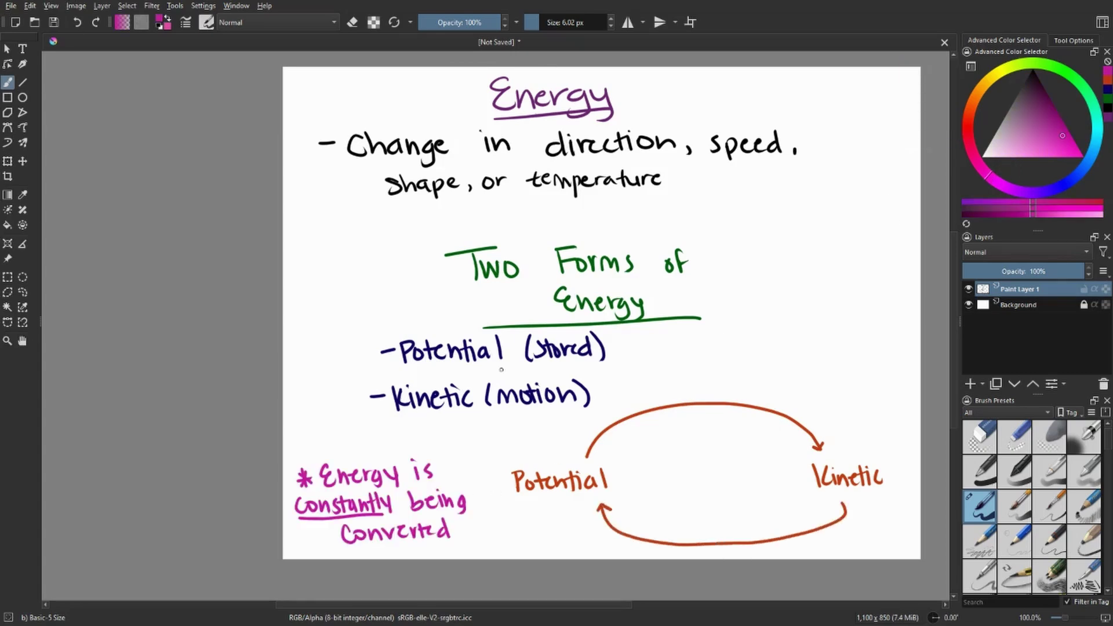
Write the heading 'Potential' at the top of the new page and underline it
{"action": "mouse_move", "coordinate": [164, 64]}
{"action": "left_mouse_down"}
{"action": "mouse_move", "coordinate": [237, 83]}
{"action": "mouse_move", "coordinate": [269, 69]}
{"action": "mouse_move", "coordinate": [317, 87]}
{"action": "left_mouse_up"}
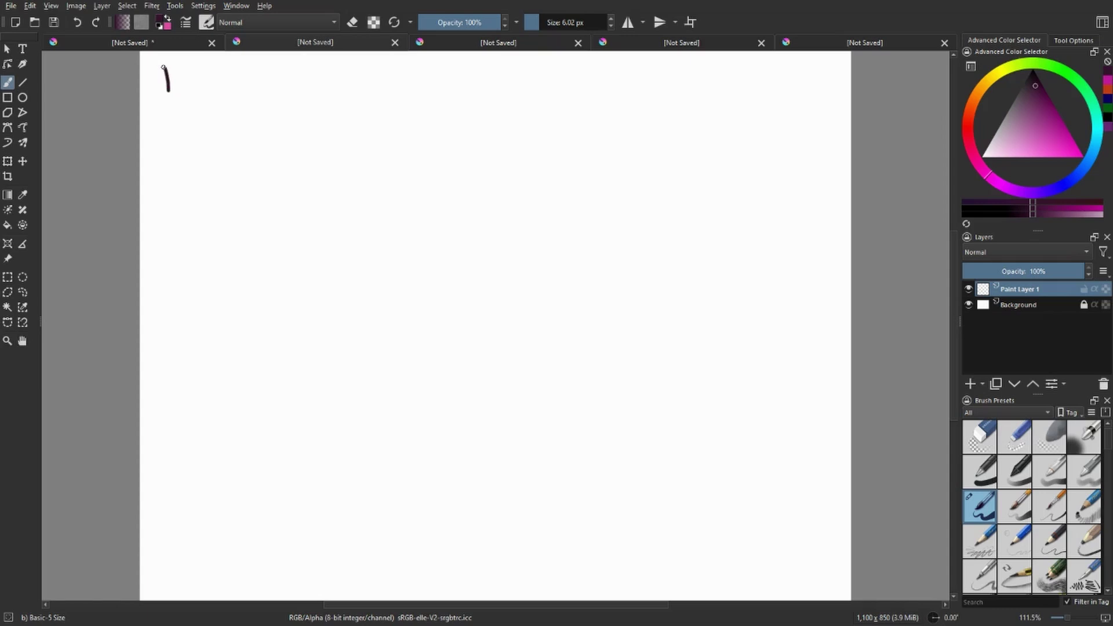
{"action": "left_click_drag", "start_coordinate": [323, 58], "coordinate": [323, 87]}
{"action": "left_click_drag", "start_coordinate": [167, 104], "coordinate": [351, 91]}
Write the definition 'Stored. Available, but not being used yet' after the colon
{"action": "mouse_move", "coordinate": [407, 67]}
{"action": "left_mouse_down"}
{"action": "mouse_move", "coordinate": [436, 79]}
{"action": "mouse_move", "coordinate": [472, 82]}
{"action": "mouse_move", "coordinate": [610, 78]}
{"action": "left_mouse_up"}
{"action": "left_click_drag", "start_coordinate": [686, 79], "coordinate": [784, 65]}
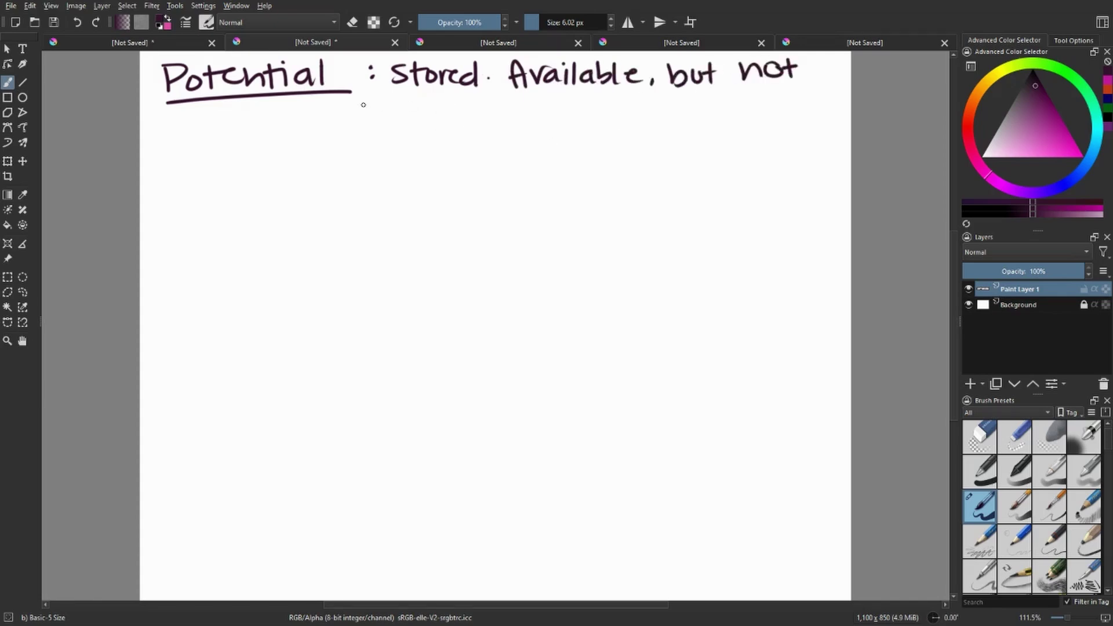
{"action": "mouse_move", "coordinate": [364, 105]}
{"action": "left_mouse_down"}
{"action": "mouse_move", "coordinate": [408, 109]}
{"action": "mouse_move", "coordinate": [445, 115]}
{"action": "left_mouse_up"}
{"action": "mouse_move", "coordinate": [511, 103]}
{"action": "left_mouse_down"}
{"action": "mouse_move", "coordinate": [553, 116]}
{"action": "mouse_move", "coordinate": [635, 105]}
{"action": "left_mouse_up"}
{"action": "left_click", "coordinate": [979, 98]}
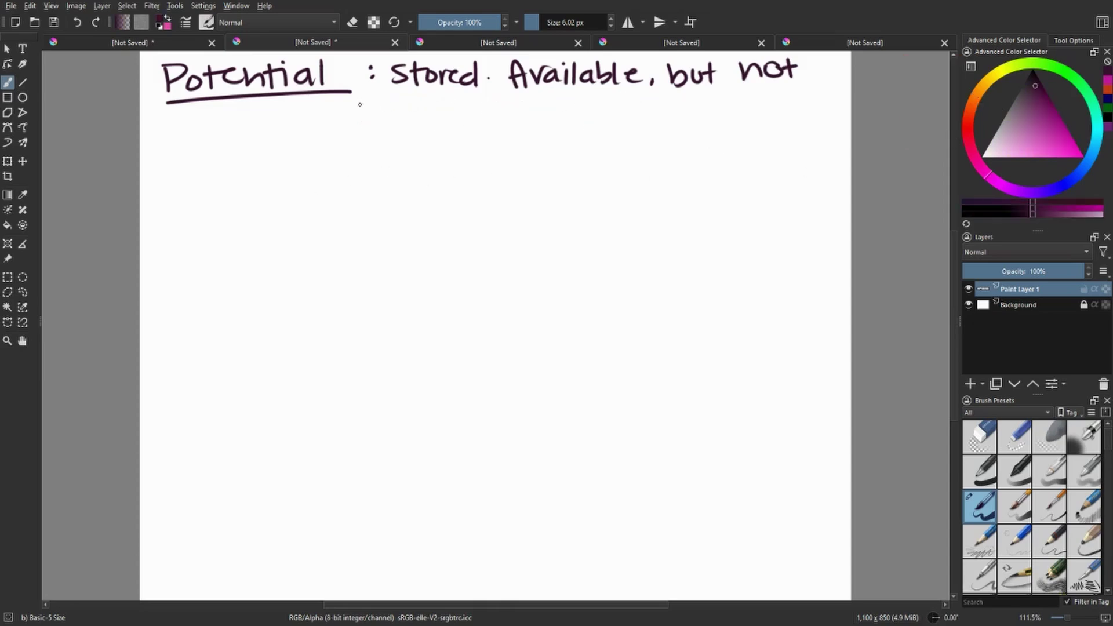
{"action": "mouse_move", "coordinate": [361, 105]}
{"action": "left_mouse_down"}
{"action": "mouse_move", "coordinate": [390, 112]}
{"action": "mouse_move", "coordinate": [403, 103]}
{"action": "mouse_move", "coordinate": [444, 136]}
{"action": "left_mouse_up"}
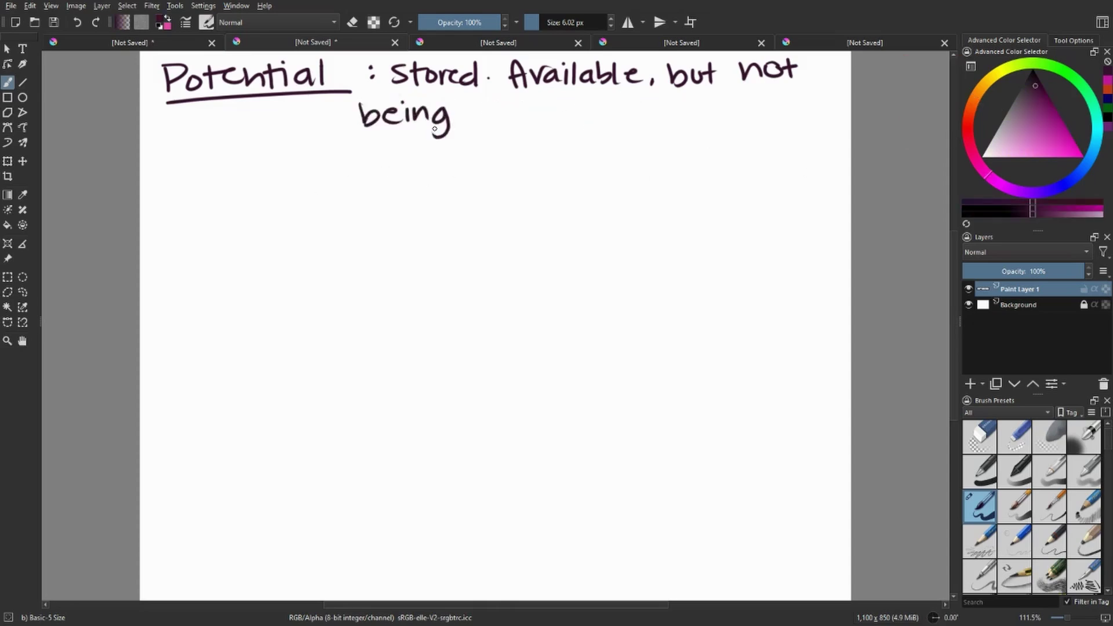
{"action": "mouse_move", "coordinate": [485, 103]}
{"action": "left_mouse_down"}
{"action": "mouse_move", "coordinate": [513, 116]}
{"action": "mouse_move", "coordinate": [549, 92]}
{"action": "mouse_move", "coordinate": [629, 119]}
{"action": "left_mouse_up"}
{"action": "left_click_drag", "start_coordinate": [617, 105], "coordinate": [638, 102]}
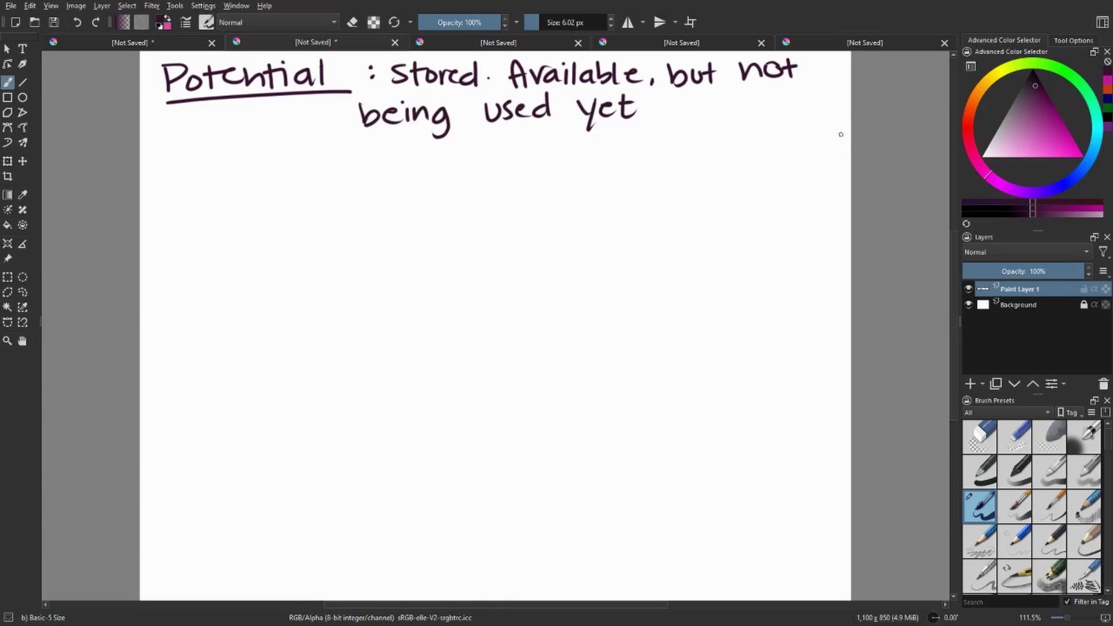
Write an orange 'Ex)' below the Potential definition
{"action": "left_click", "coordinate": [978, 100]}
{"action": "left_click_drag", "start_coordinate": [314, 186], "coordinate": [318, 210]}
{"action": "left_click_drag", "start_coordinate": [313, 192], "coordinate": [331, 207]}
{"action": "left_click_drag", "start_coordinate": [329, 192], "coordinate": [315, 209]}
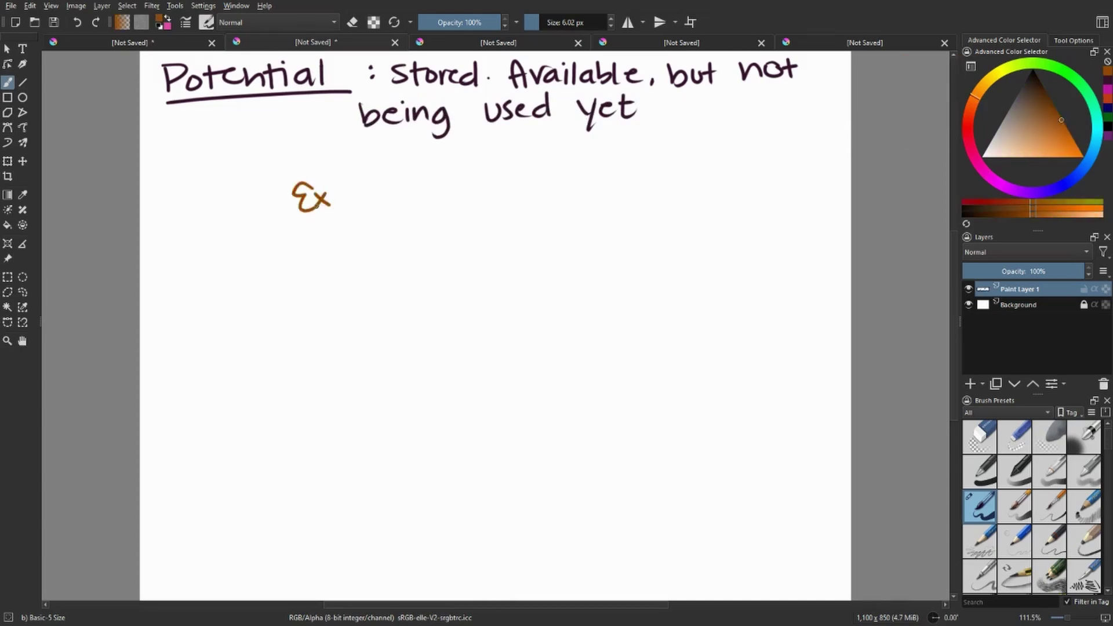
Write 'Gravitational – height' in red after Ex)
{"action": "left_click", "coordinate": [968, 127]}
{"action": "left_click", "coordinate": [1061, 147]}
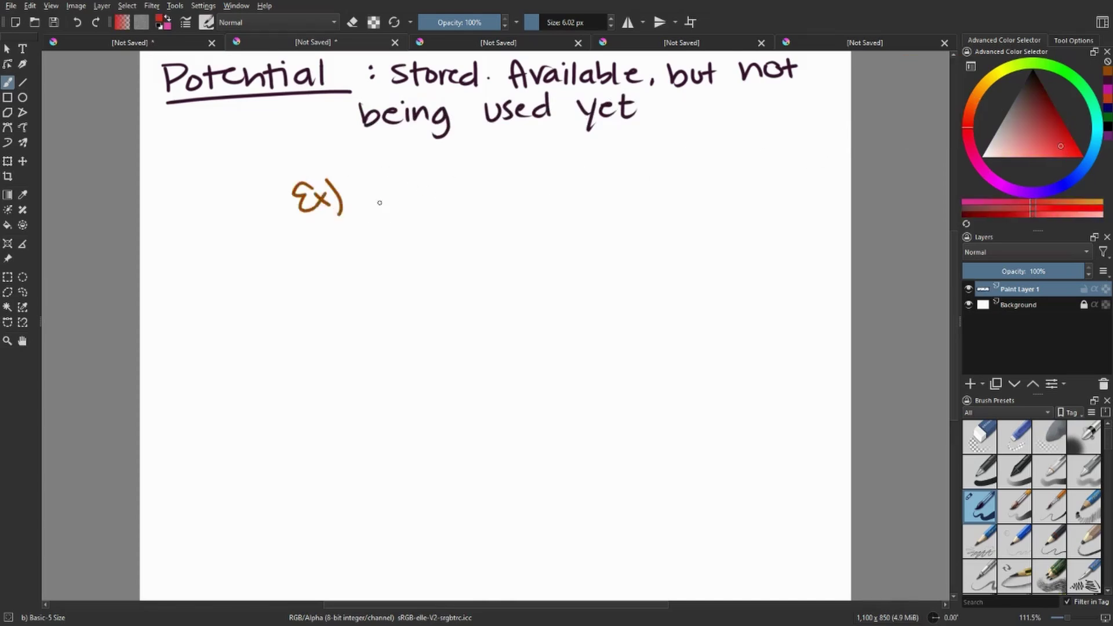
{"action": "mouse_move", "coordinate": [394, 174]}
{"action": "left_mouse_down"}
{"action": "mouse_move", "coordinate": [395, 200]}
{"action": "mouse_move", "coordinate": [414, 185]}
{"action": "left_mouse_up"}
{"action": "mouse_move", "coordinate": [425, 185]}
{"action": "left_mouse_down"}
{"action": "mouse_move", "coordinate": [428, 202]}
{"action": "mouse_move", "coordinate": [459, 198]}
{"action": "left_mouse_up"}
{"action": "left_click_drag", "start_coordinate": [480, 183], "coordinate": [496, 196]}
{"action": "left_click_drag", "start_coordinate": [506, 183], "coordinate": [545, 196]}
{"action": "mouse_move", "coordinate": [547, 184]}
{"action": "left_mouse_down"}
{"action": "mouse_move", "coordinate": [559, 168]}
{"action": "mouse_move", "coordinate": [623, 190]}
{"action": "left_mouse_up"}
{"action": "left_click_drag", "start_coordinate": [627, 183], "coordinate": [636, 189]}
{"action": "left_click_drag", "start_coordinate": [639, 178], "coordinate": [644, 199]}
{"action": "left_click_drag", "start_coordinate": [657, 161], "coordinate": [667, 185]}
Add 'Elastic – stretched' in magenta and 'Chemical – Food/Gas' in green below
{"action": "left_click", "coordinate": [1006, 187]}
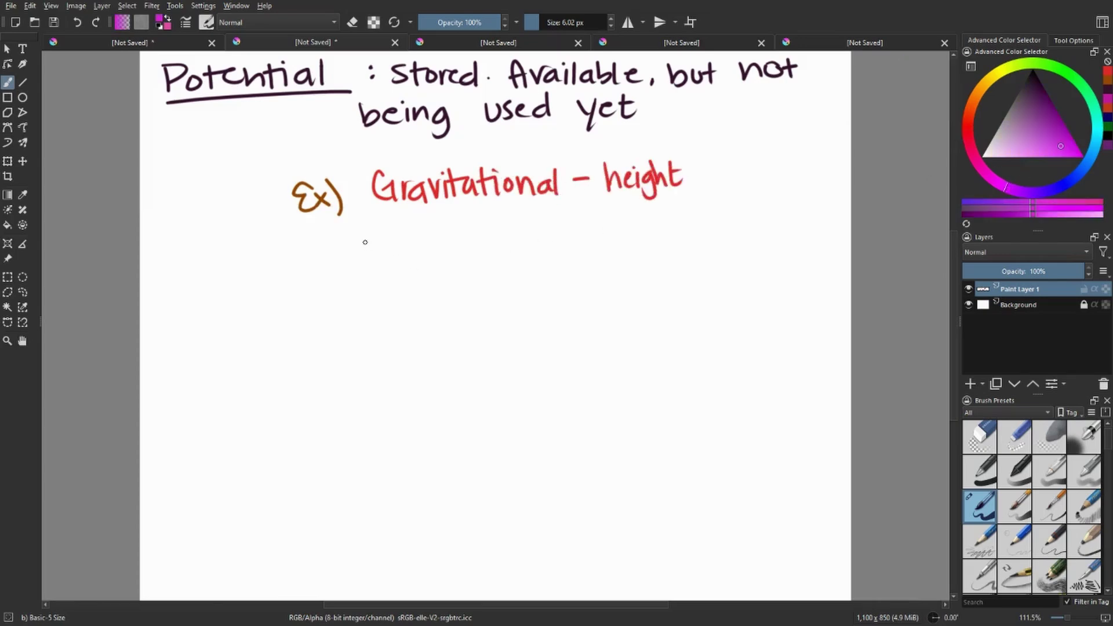
{"action": "left_click_drag", "start_coordinate": [376, 231], "coordinate": [384, 258]}
{"action": "left_click_drag", "start_coordinate": [403, 243], "coordinate": [408, 256]}
{"action": "mouse_move", "coordinate": [432, 229]}
{"action": "left_mouse_down"}
{"action": "mouse_move", "coordinate": [435, 256]}
{"action": "mouse_move", "coordinate": [474, 254]}
{"action": "left_mouse_up"}
{"action": "mouse_move", "coordinate": [507, 233]}
{"action": "left_mouse_down"}
{"action": "mouse_move", "coordinate": [636, 235]}
{"action": "mouse_move", "coordinate": [671, 219]}
{"action": "left_mouse_up"}
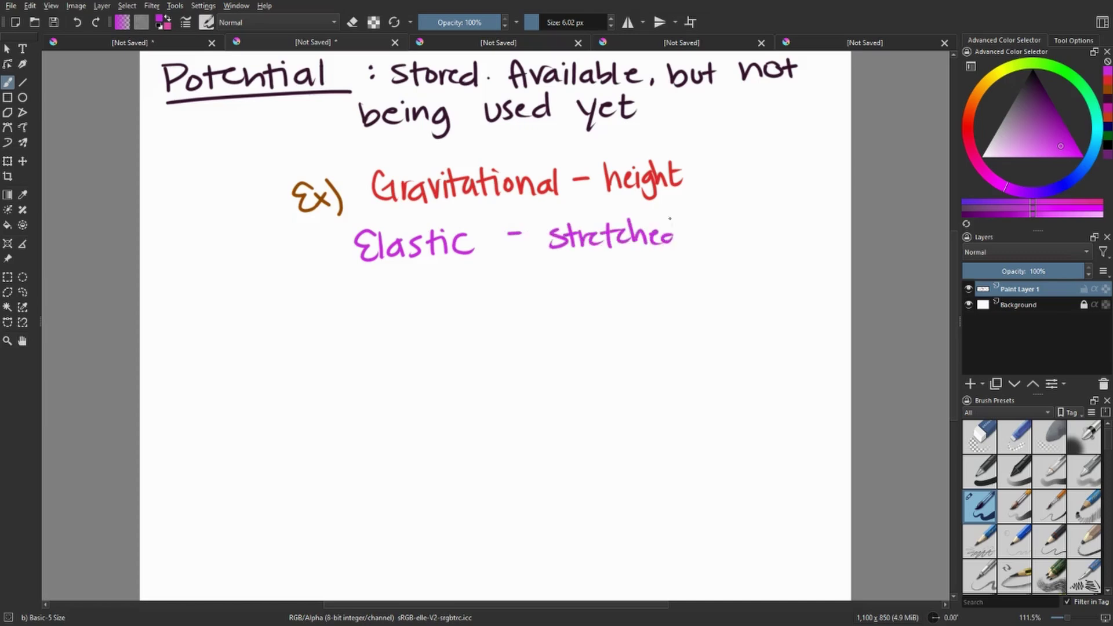
{"action": "key", "text": "x"}
{"action": "mouse_move", "coordinate": [371, 298]}
{"action": "left_mouse_down"}
{"action": "mouse_move", "coordinate": [448, 298]}
{"action": "mouse_move", "coordinate": [490, 284]}
{"action": "mouse_move", "coordinate": [574, 299]}
{"action": "mouse_move", "coordinate": [615, 274]}
{"action": "mouse_move", "coordinate": [656, 293]}
{"action": "left_mouse_up"}
Write 'Nuclear – Sun/core of the Earth' in cyan
{"action": "left_click", "coordinate": [1098, 138]}
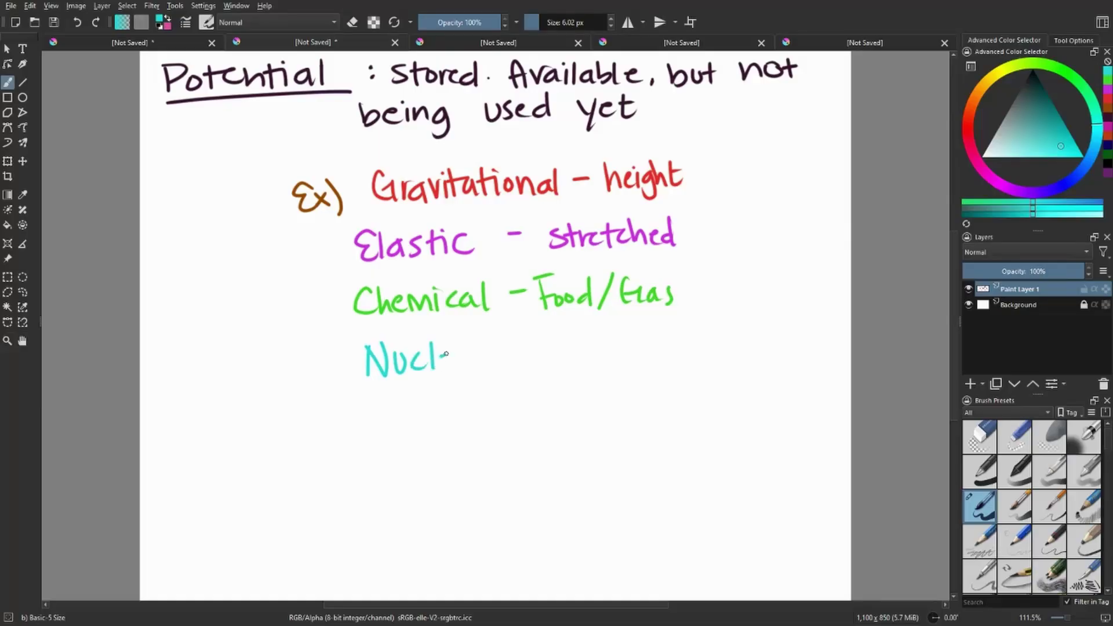
{"action": "left_click_drag", "start_coordinate": [565, 343], "coordinate": [549, 364]}
{"action": "left_click_drag", "start_coordinate": [567, 345], "coordinate": [580, 361]}
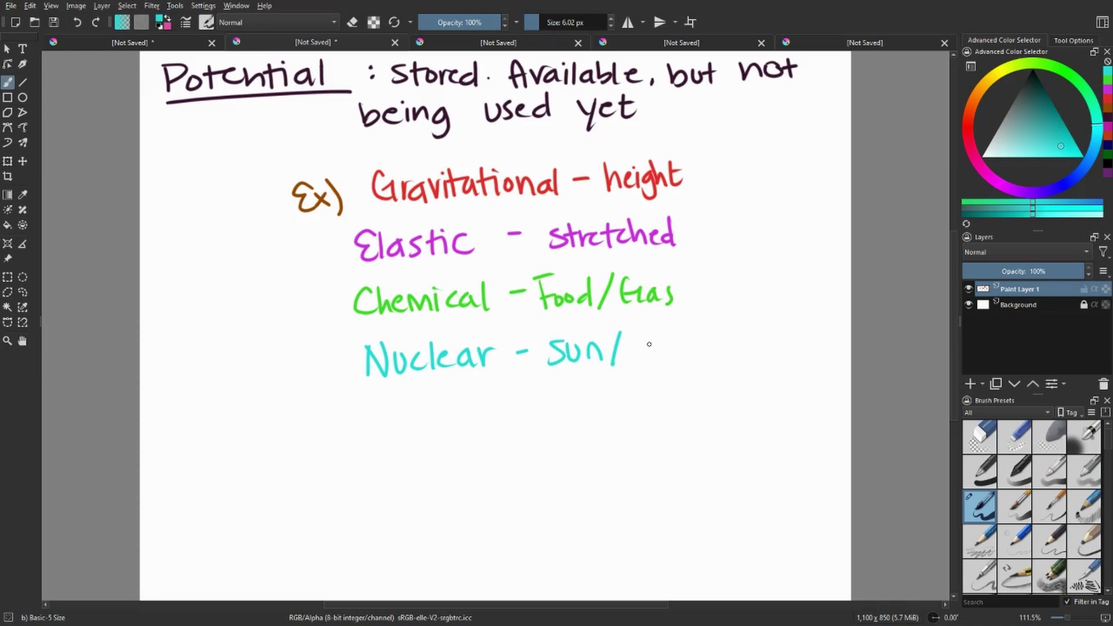
{"action": "left_click_drag", "start_coordinate": [645, 342], "coordinate": [644, 360]}
{"action": "left_click_drag", "start_coordinate": [655, 343], "coordinate": [652, 347]}
{"action": "left_click_drag", "start_coordinate": [726, 344], "coordinate": [722, 348]}
{"action": "left_click_drag", "start_coordinate": [744, 329], "coordinate": [731, 356]}
{"action": "mouse_move", "coordinate": [623, 371]}
{"action": "left_mouse_down"}
{"action": "mouse_move", "coordinate": [627, 398]}
{"action": "mouse_move", "coordinate": [659, 396]}
{"action": "left_mouse_up"}
{"action": "mouse_move", "coordinate": [707, 373]}
{"action": "left_mouse_down"}
{"action": "mouse_move", "coordinate": [696, 389]}
{"action": "mouse_move", "coordinate": [749, 382]}
{"action": "left_mouse_up"}
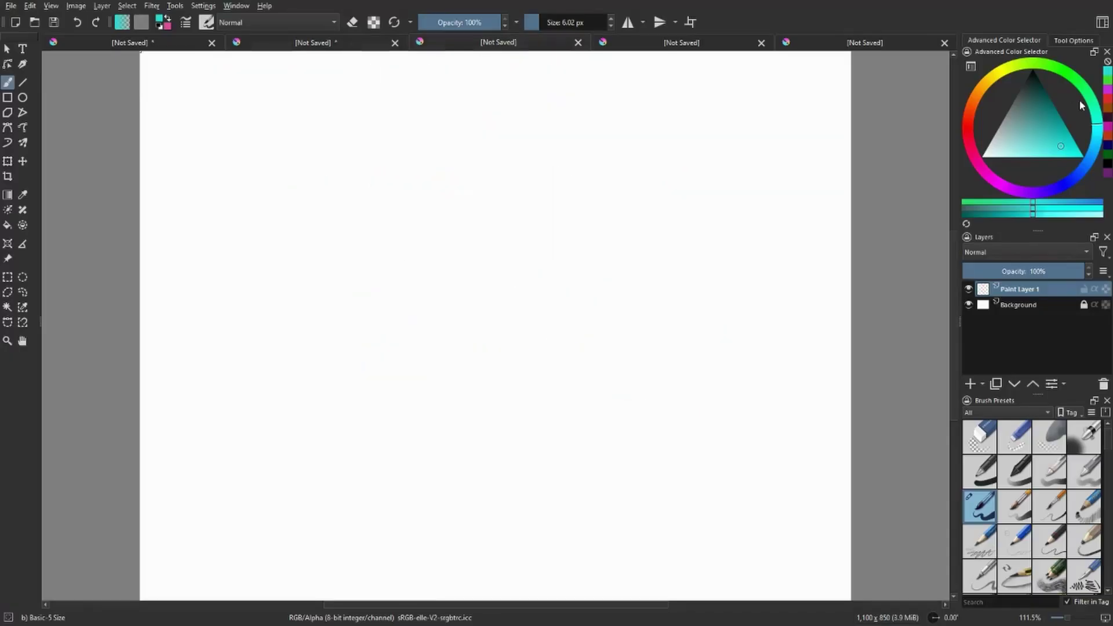
Write the black heading 'Kinetic: Energy of Motion.' with Kinetic underlined
{"action": "left_click", "coordinate": [1037, 81]}
{"action": "mouse_move", "coordinate": [172, 73]}
{"action": "left_mouse_down"}
{"action": "mouse_move", "coordinate": [175, 99]}
{"action": "mouse_move", "coordinate": [202, 81]}
{"action": "mouse_move", "coordinate": [249, 75]}
{"action": "mouse_move", "coordinate": [276, 96]}
{"action": "left_mouse_up"}
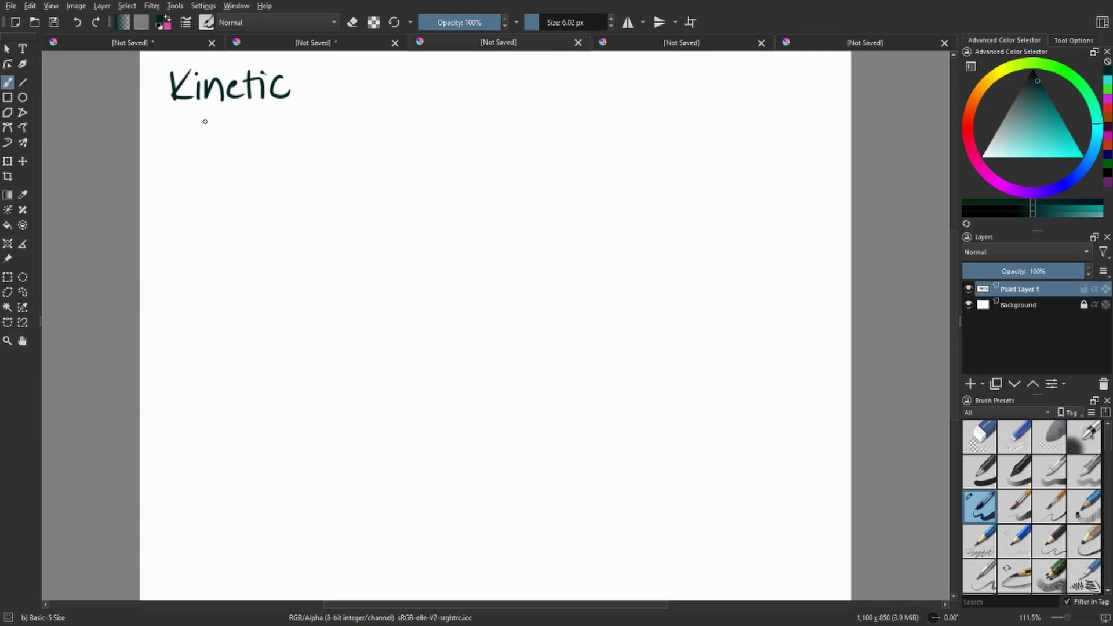
{"action": "left_click_drag", "start_coordinate": [161, 118], "coordinate": [313, 110]}
{"action": "mouse_move", "coordinate": [348, 73]}
{"action": "left_mouse_down"}
{"action": "mouse_move", "coordinate": [385, 100]}
{"action": "mouse_move", "coordinate": [432, 81]}
{"action": "mouse_move", "coordinate": [451, 107]}
{"action": "mouse_move", "coordinate": [505, 69]}
{"action": "mouse_move", "coordinate": [556, 97]}
{"action": "left_mouse_up"}
{"action": "left_click_drag", "start_coordinate": [565, 81], "coordinate": [606, 94]}
{"action": "left_click_drag", "start_coordinate": [614, 81], "coordinate": [650, 94]}
{"action": "left_click", "coordinate": [664, 88]}
Write 'Radiant' with examples x-rays and Microwaves in pink
{"action": "left_click", "coordinate": [967, 141]}
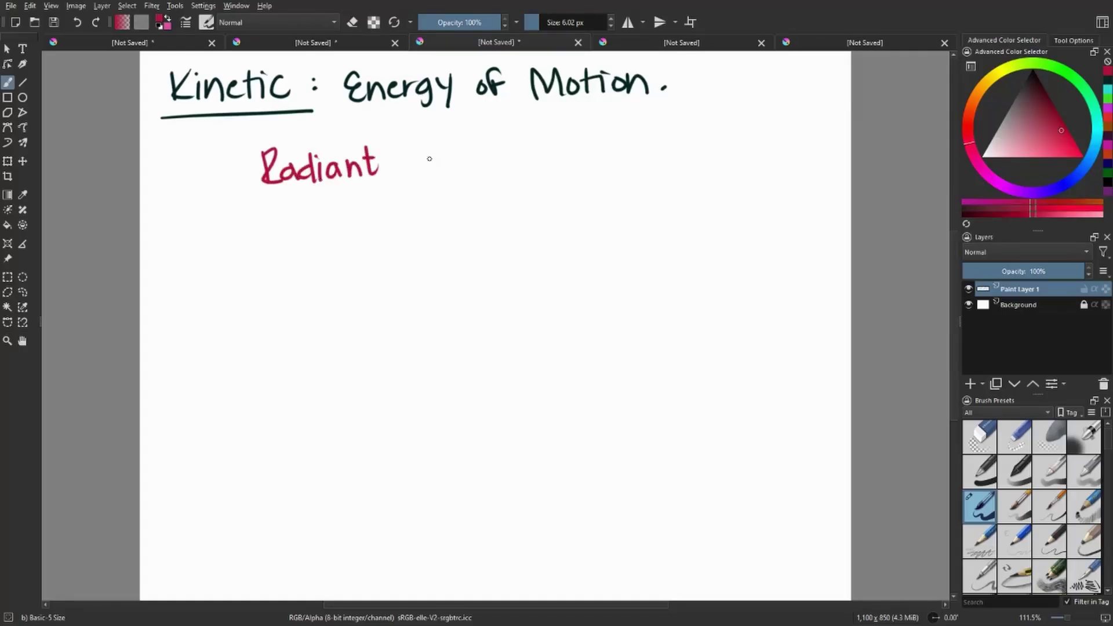
{"action": "left_click_drag", "start_coordinate": [451, 148], "coordinate": [474, 166]}
{"action": "left_click_drag", "start_coordinate": [472, 149], "coordinate": [452, 167]}
{"action": "mouse_move", "coordinate": [475, 155]}
{"action": "left_mouse_down"}
{"action": "mouse_move", "coordinate": [541, 172]}
{"action": "mouse_move", "coordinate": [583, 166]}
{"action": "left_mouse_up"}
{"action": "left_click", "coordinate": [549, 164]}
{"action": "mouse_move", "coordinate": [588, 153]}
{"action": "left_mouse_down"}
{"action": "mouse_move", "coordinate": [590, 167]}
{"action": "mouse_move", "coordinate": [604, 167]}
{"action": "left_mouse_up"}
{"action": "left_click_drag", "start_coordinate": [609, 167], "coordinate": [625, 156]}
{"action": "left_click_drag", "start_coordinate": [632, 154], "coordinate": [658, 155]}
{"action": "mouse_move", "coordinate": [669, 156]}
{"action": "left_mouse_down"}
{"action": "mouse_move", "coordinate": [671, 167]}
{"action": "mouse_move", "coordinate": [687, 154]}
{"action": "left_mouse_up"}
{"action": "left_click_drag", "start_coordinate": [692, 160], "coordinate": [700, 166]}
{"action": "left_click_drag", "start_coordinate": [713, 153], "coordinate": [704, 167]}
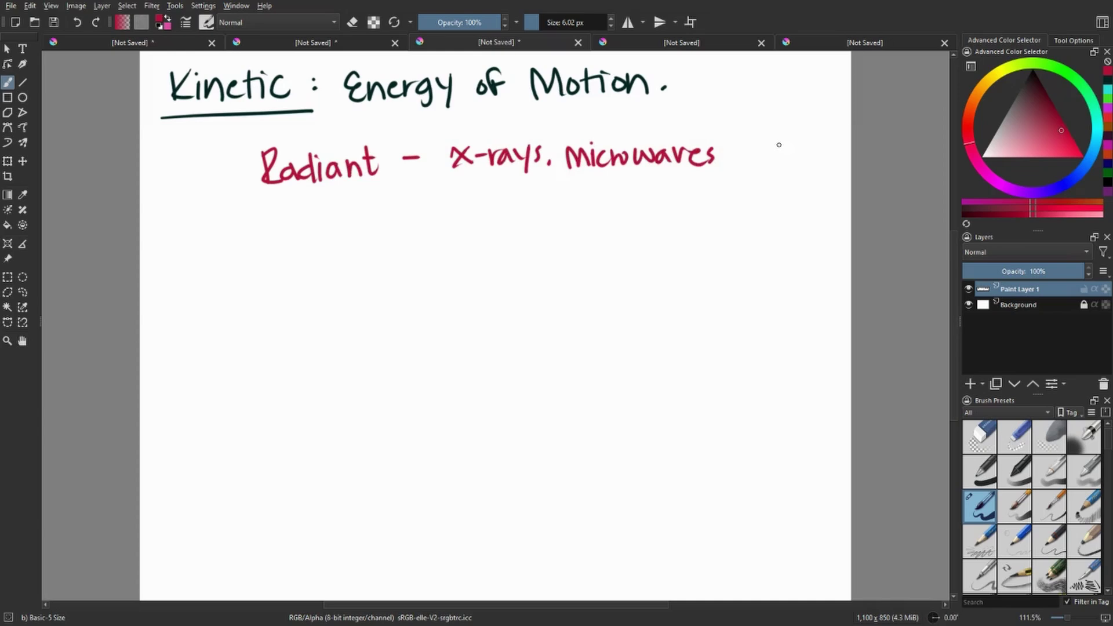
Write 'Thermal' with examples heat, temperature in yellow
{"action": "left_click", "coordinate": [987, 81]}
{"action": "left_click", "coordinate": [1059, 147]}
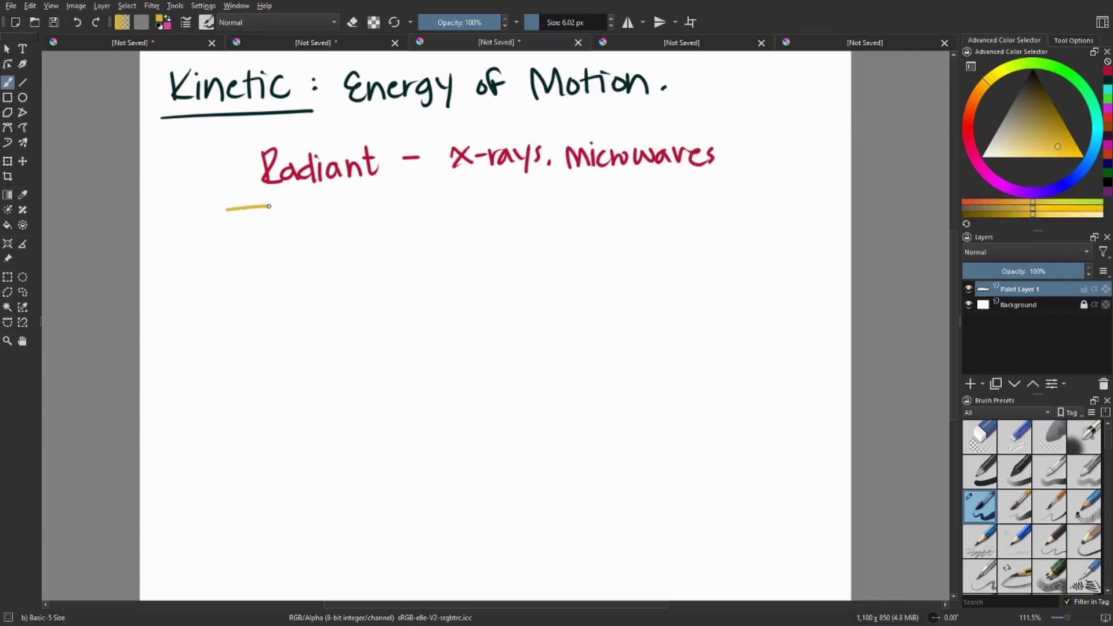
{"action": "left_click_drag", "start_coordinate": [249, 207], "coordinate": [251, 243]}
{"action": "mouse_move", "coordinate": [262, 210]}
{"action": "left_mouse_down"}
{"action": "mouse_move", "coordinate": [278, 240]}
{"action": "mouse_move", "coordinate": [336, 236]}
{"action": "left_mouse_up"}
{"action": "left_click_drag", "start_coordinate": [355, 221], "coordinate": [361, 236]}
{"action": "left_click_drag", "start_coordinate": [371, 206], "coordinate": [376, 233]}
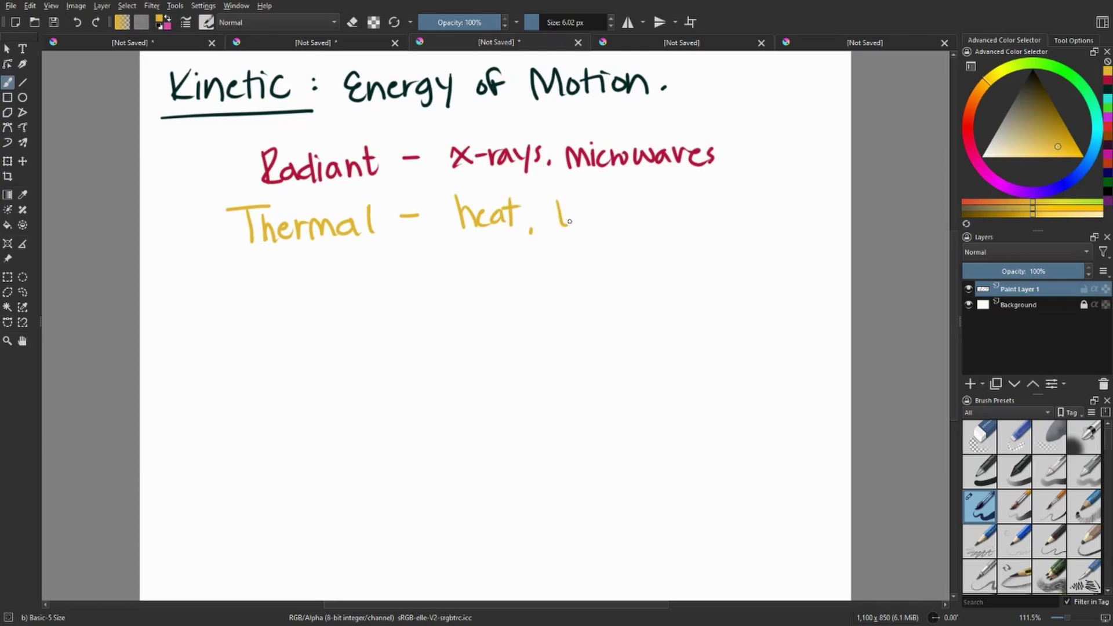
{"action": "left_click_drag", "start_coordinate": [570, 221], "coordinate": [672, 214]}
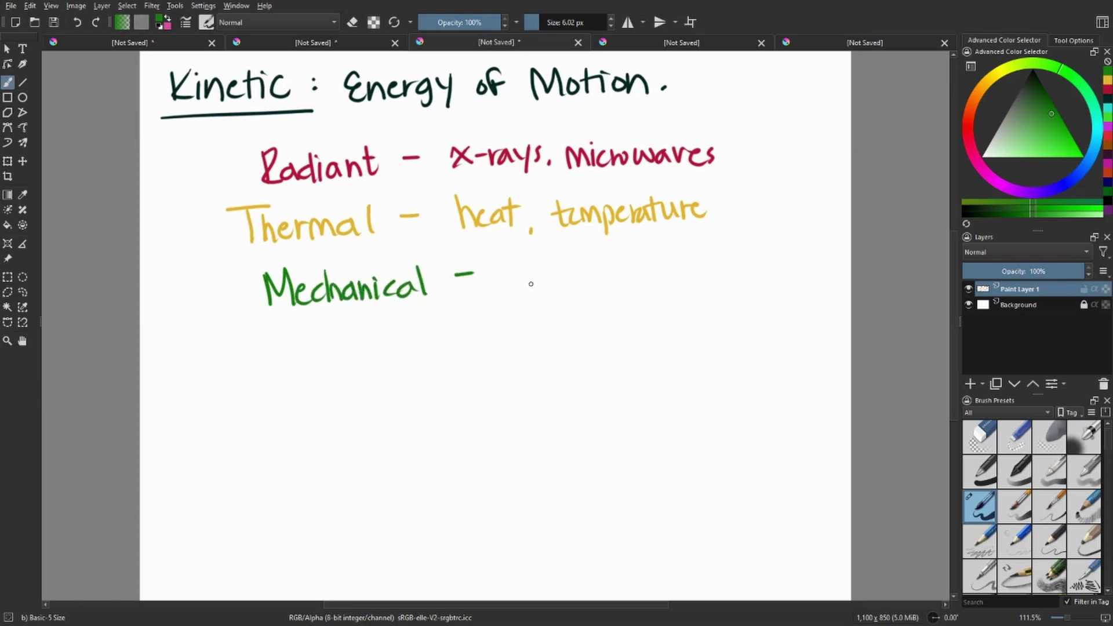
Add Mechanical 'Running, driving' in green, Sound in purple and Electrical in magenta
{"action": "mouse_move", "coordinate": [507, 268]}
{"action": "left_mouse_down"}
{"action": "mouse_move", "coordinate": [539, 284]}
{"action": "mouse_move", "coordinate": [583, 281]}
{"action": "mouse_move", "coordinate": [642, 259]}
{"action": "mouse_move", "coordinate": [742, 296]}
{"action": "left_mouse_up"}
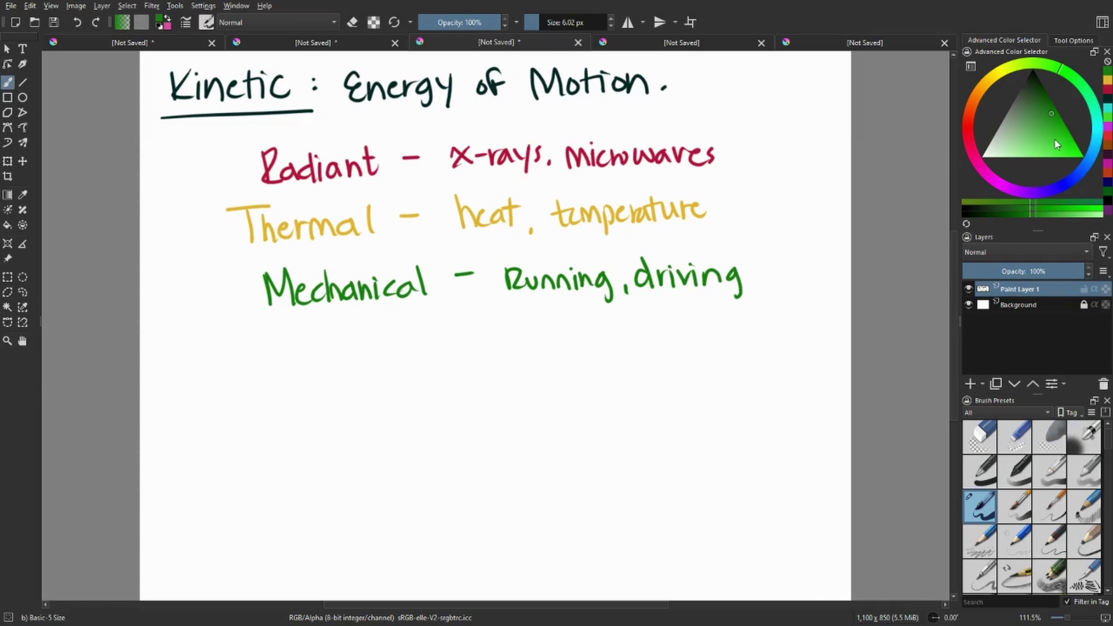
{"action": "left_click", "coordinate": [1047, 192]}
{"action": "left_click_drag", "start_coordinate": [246, 344], "coordinate": [631, 343]}
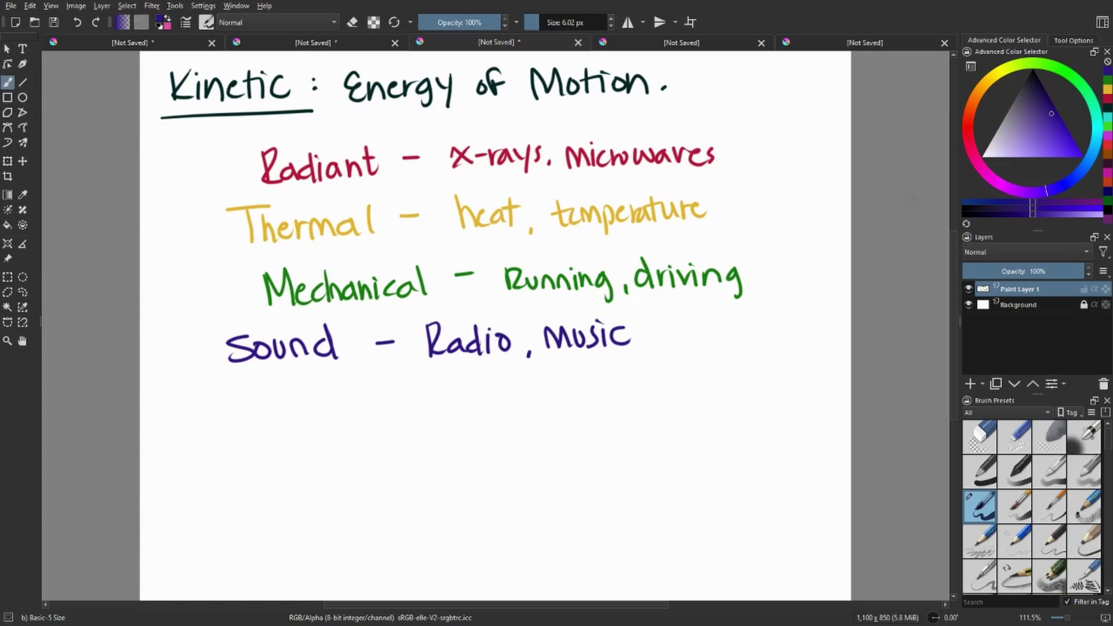
{"action": "left_click", "coordinate": [985, 172]}
{"action": "mouse_move", "coordinate": [278, 385]}
{"action": "left_mouse_down"}
{"action": "mouse_move", "coordinate": [286, 396]}
{"action": "mouse_move", "coordinate": [393, 401]}
{"action": "left_mouse_up"}
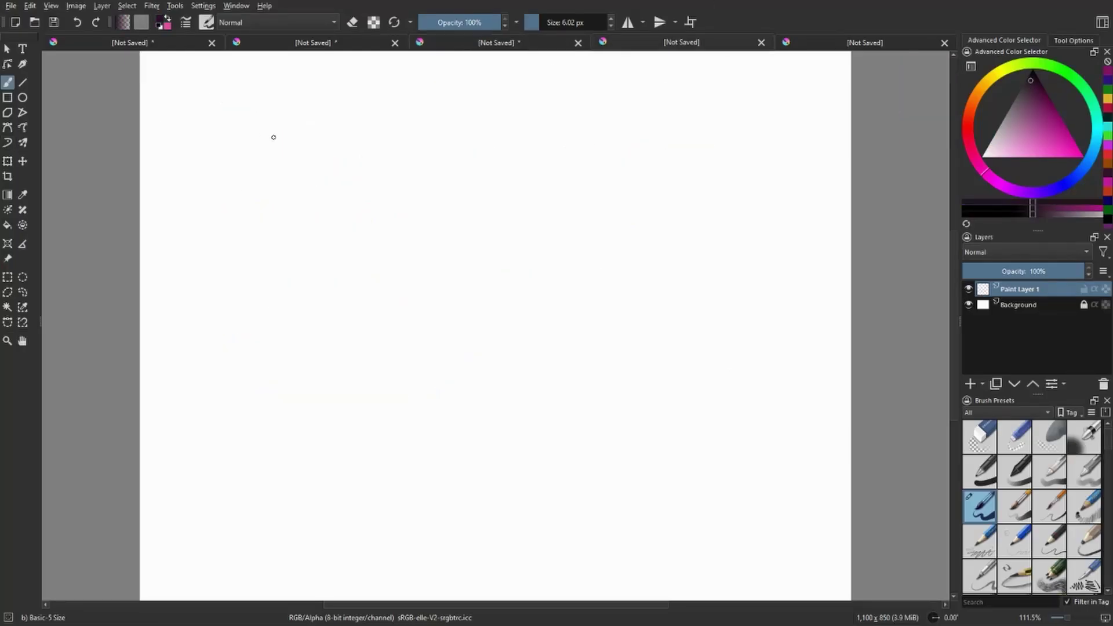
Write the title 'Converting Energy' at the top and underline it
{"action": "left_click_drag", "start_coordinate": [265, 66], "coordinate": [271, 89]}
{"action": "mouse_move", "coordinate": [285, 74]}
{"action": "left_mouse_down"}
{"action": "mouse_move", "coordinate": [392, 74]}
{"action": "mouse_move", "coordinate": [409, 96]}
{"action": "left_mouse_up"}
{"action": "mouse_move", "coordinate": [481, 61]}
{"action": "left_mouse_down"}
{"action": "mouse_move", "coordinate": [508, 84]}
{"action": "mouse_move", "coordinate": [524, 76]}
{"action": "left_mouse_up"}
{"action": "left_click_drag", "start_coordinate": [526, 85], "coordinate": [535, 67]}
{"action": "left_click_drag", "start_coordinate": [546, 69], "coordinate": [546, 83]}
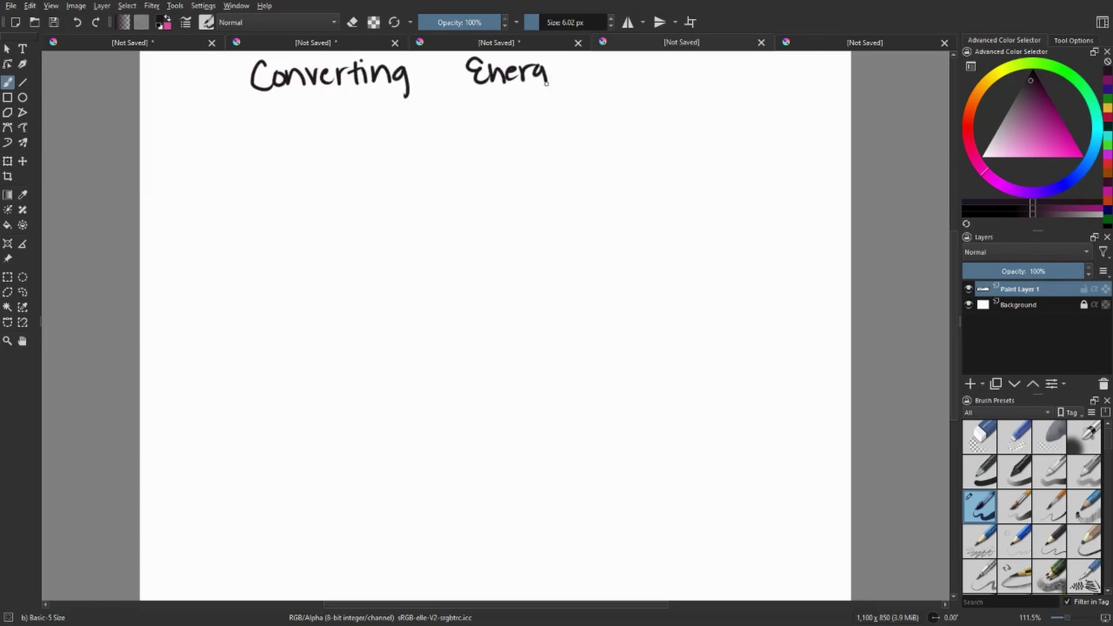
{"action": "left_click_drag", "start_coordinate": [235, 105], "coordinate": [585, 98]}
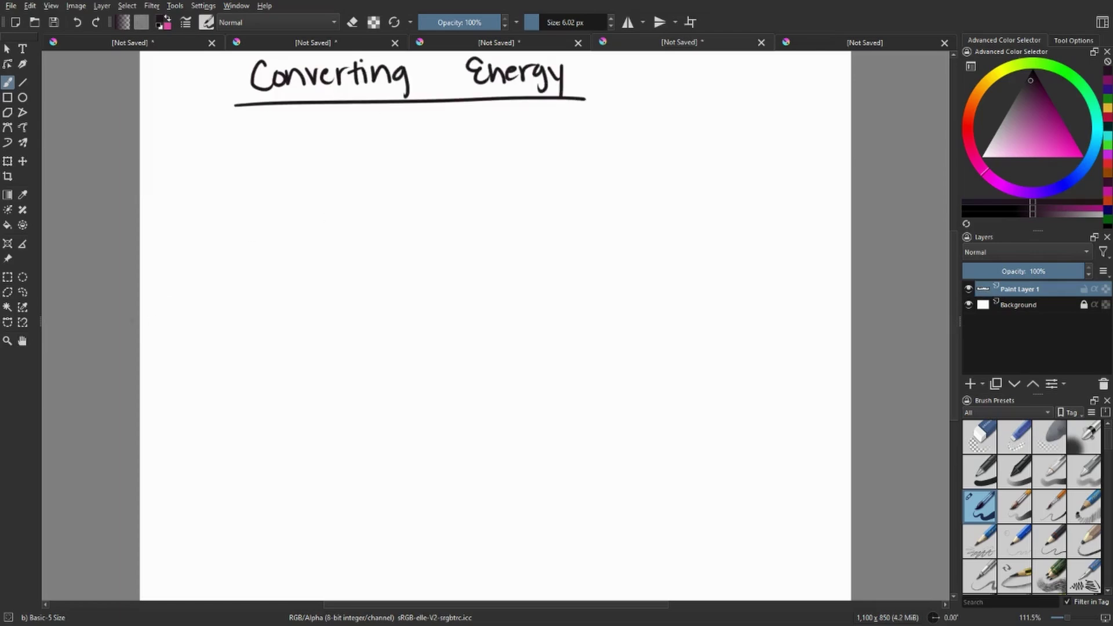
Draw a wavy roller-coaster track and a dark green cart on the hilltop
{"action": "mouse_move", "coordinate": [141, 309]}
{"action": "left_mouse_down"}
{"action": "mouse_move", "coordinate": [281, 183]}
{"action": "mouse_move", "coordinate": [472, 307]}
{"action": "mouse_move", "coordinate": [646, 285]}
{"action": "mouse_move", "coordinate": [771, 305]}
{"action": "mouse_move", "coordinate": [845, 301]}
{"action": "left_mouse_up"}
{"action": "left_click", "coordinate": [1063, 70]}
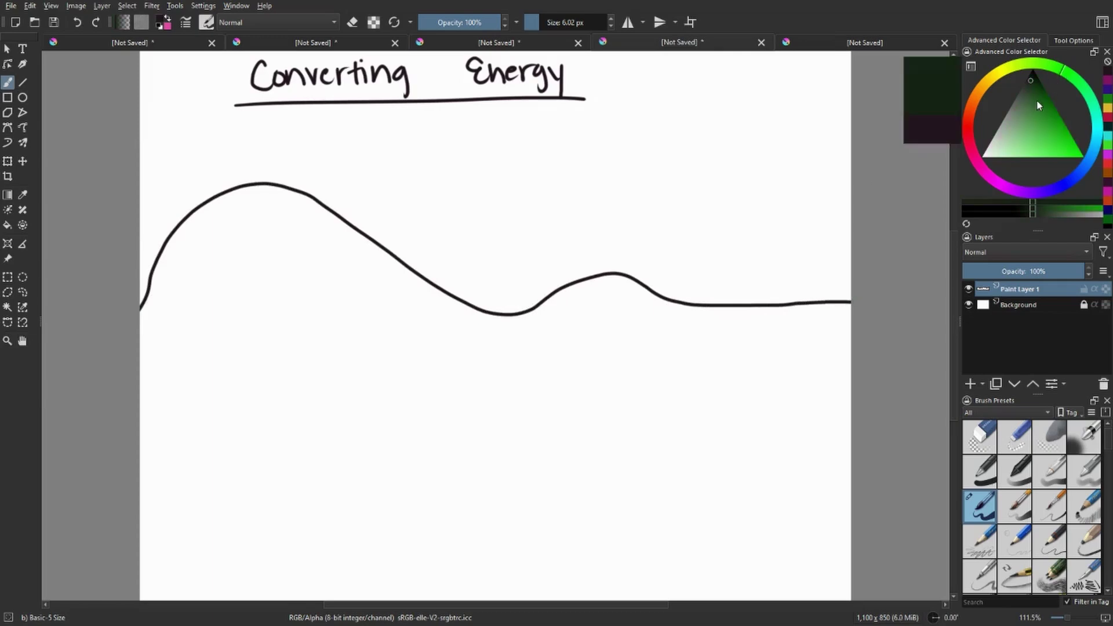
{"action": "left_click", "coordinate": [1042, 100]}
{"action": "mouse_move", "coordinate": [237, 184]}
{"action": "left_mouse_down"}
{"action": "mouse_move", "coordinate": [268, 155]}
{"action": "mouse_move", "coordinate": [249, 185]}
{"action": "left_mouse_up"}
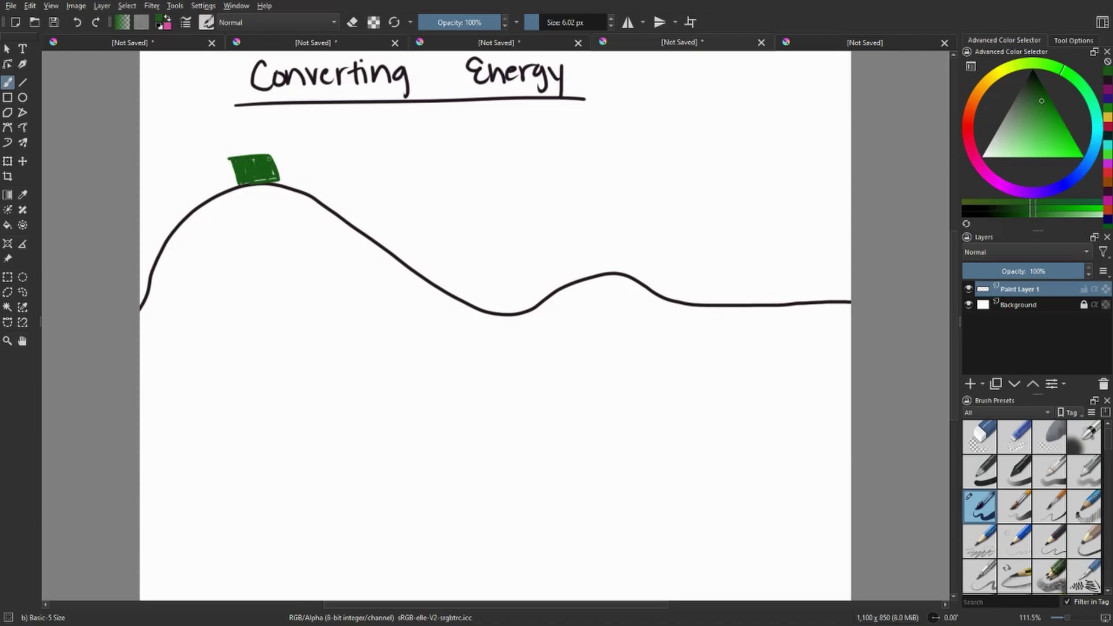
Label the hilltop cart 'KE:0, PE:100' in black
{"action": "left_click", "coordinate": [1033, 69]}
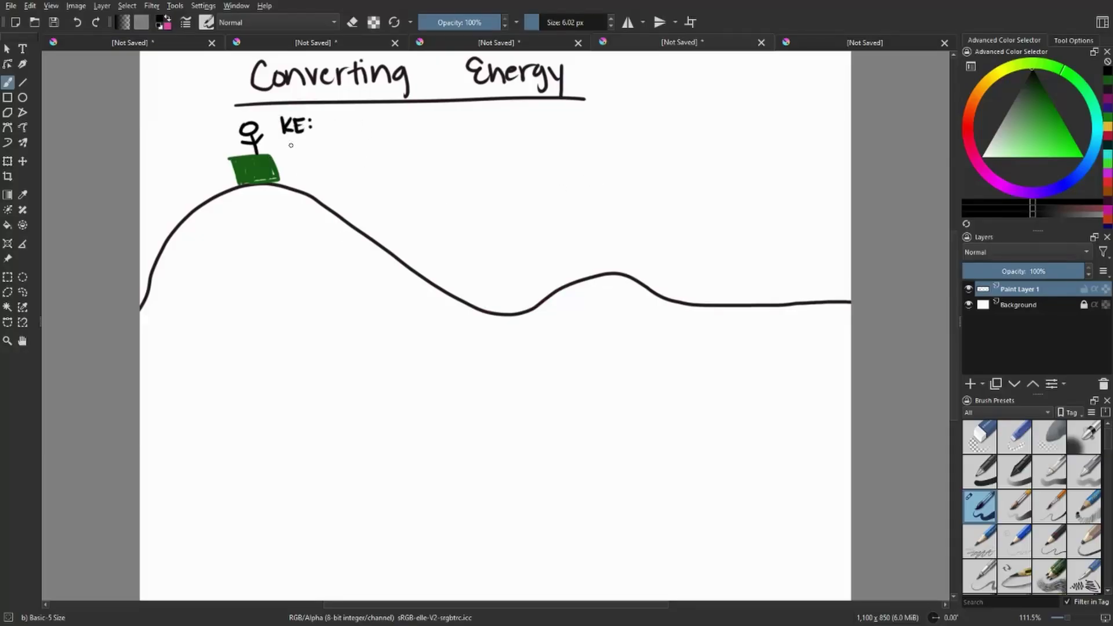
{"action": "left_click_drag", "start_coordinate": [312, 141], "coordinate": [313, 158]}
{"action": "mouse_move", "coordinate": [302, 149]}
{"action": "left_mouse_down"}
{"action": "mouse_move", "coordinate": [327, 125]}
{"action": "mouse_move", "coordinate": [328, 156]}
{"action": "left_mouse_up"}
{"action": "left_click_drag", "start_coordinate": [339, 140], "coordinate": [338, 141]}
{"action": "left_click_drag", "start_coordinate": [352, 140], "coordinate": [352, 141]}
Draw an upward arrow under the cart labelled 'Height = Gravitational'
{"action": "mouse_move", "coordinate": [257, 197]}
{"action": "left_mouse_down"}
{"action": "mouse_move", "coordinate": [277, 270]}
{"action": "mouse_move", "coordinate": [266, 205]}
{"action": "left_mouse_up"}
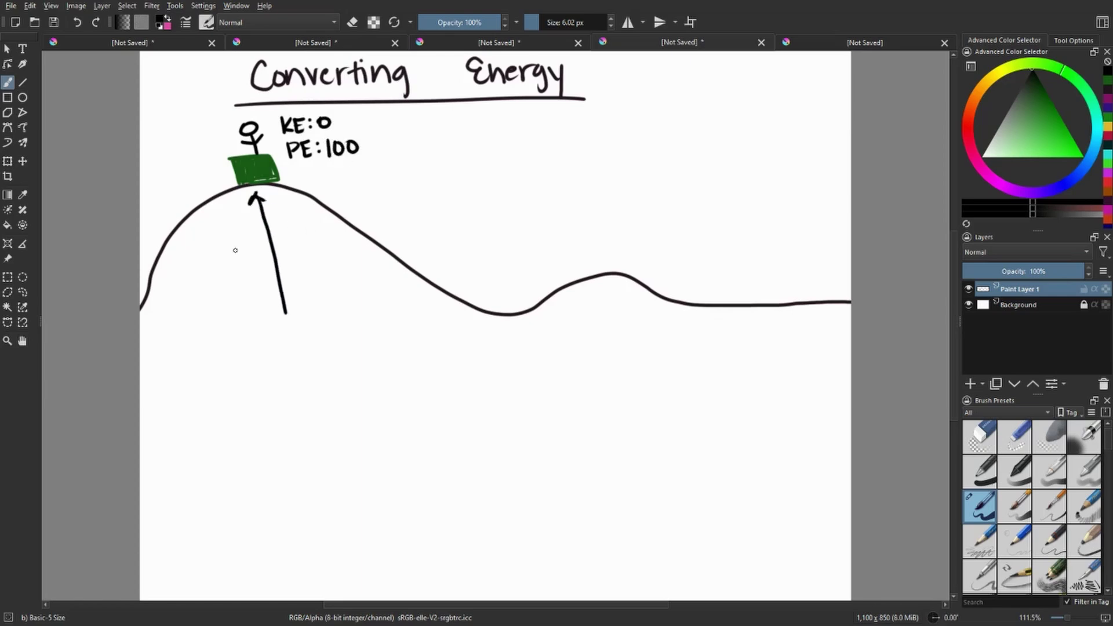
{"action": "left_click_drag", "start_coordinate": [191, 247], "coordinate": [192, 268]}
{"action": "left_click_drag", "start_coordinate": [193, 258], "coordinate": [215, 267]}
{"action": "left_click_drag", "start_coordinate": [217, 258], "coordinate": [218, 268]}
{"action": "left_click_drag", "start_coordinate": [231, 255], "coordinate": [226, 275]}
{"action": "left_click_drag", "start_coordinate": [236, 245], "coordinate": [242, 265]}
{"action": "left_click_drag", "start_coordinate": [245, 244], "coordinate": [245, 265]}
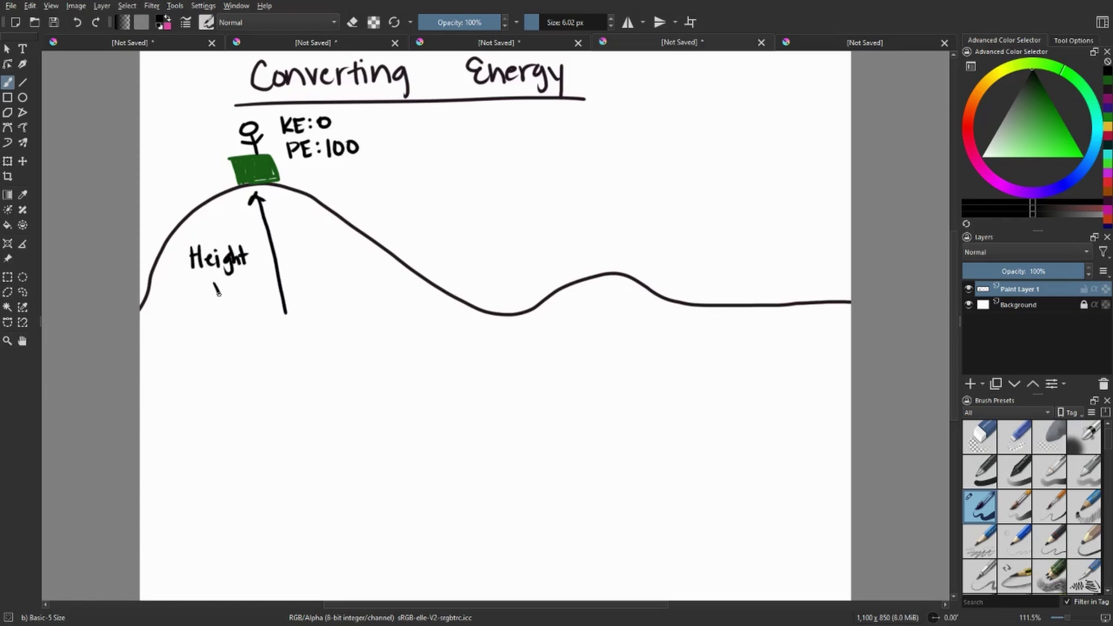
{"action": "mouse_move", "coordinate": [182, 320]}
{"action": "left_mouse_down"}
{"action": "mouse_move", "coordinate": [187, 342]}
{"action": "mouse_move", "coordinate": [280, 335]}
{"action": "left_mouse_up"}
{"action": "left_click_drag", "start_coordinate": [280, 330], "coordinate": [289, 335]}
{"action": "left_click_drag", "start_coordinate": [296, 316], "coordinate": [296, 335]}
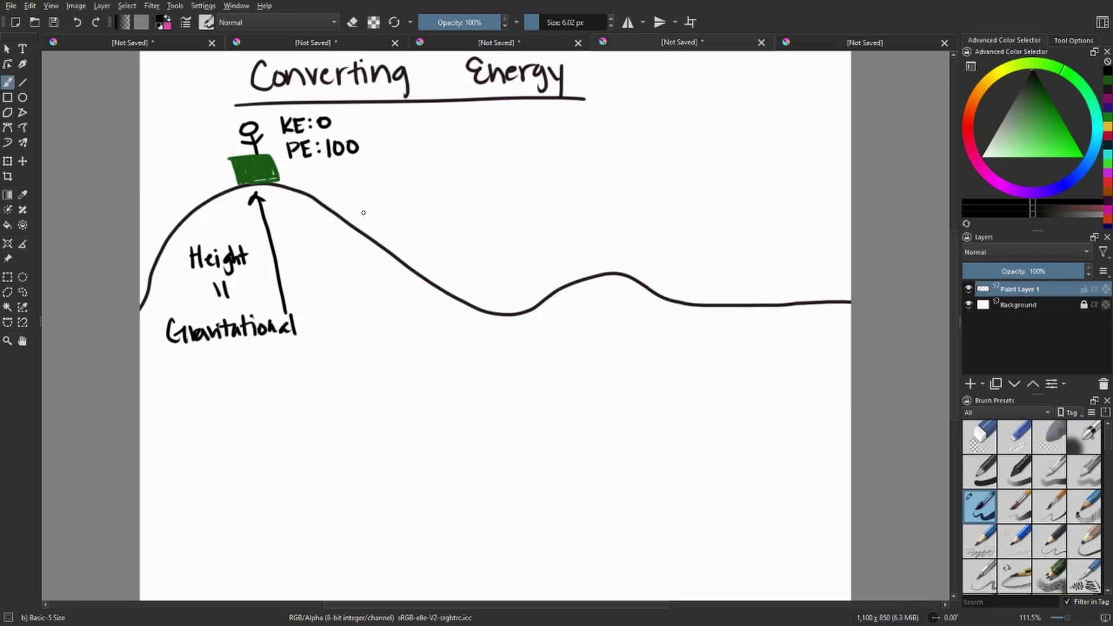
Draw a second green cart on the downhill slope, then return to black
{"action": "left_click", "coordinate": [1042, 100]}
{"action": "mouse_move", "coordinate": [381, 200]}
{"action": "left_mouse_down"}
{"action": "mouse_move", "coordinate": [355, 225]}
{"action": "mouse_move", "coordinate": [414, 241]}
{"action": "mouse_move", "coordinate": [381, 201]}
{"action": "mouse_move", "coordinate": [374, 226]}
{"action": "mouse_move", "coordinate": [403, 249]}
{"action": "mouse_move", "coordinate": [407, 231]}
{"action": "left_mouse_up"}
{"action": "left_click", "coordinate": [1109, 82]}
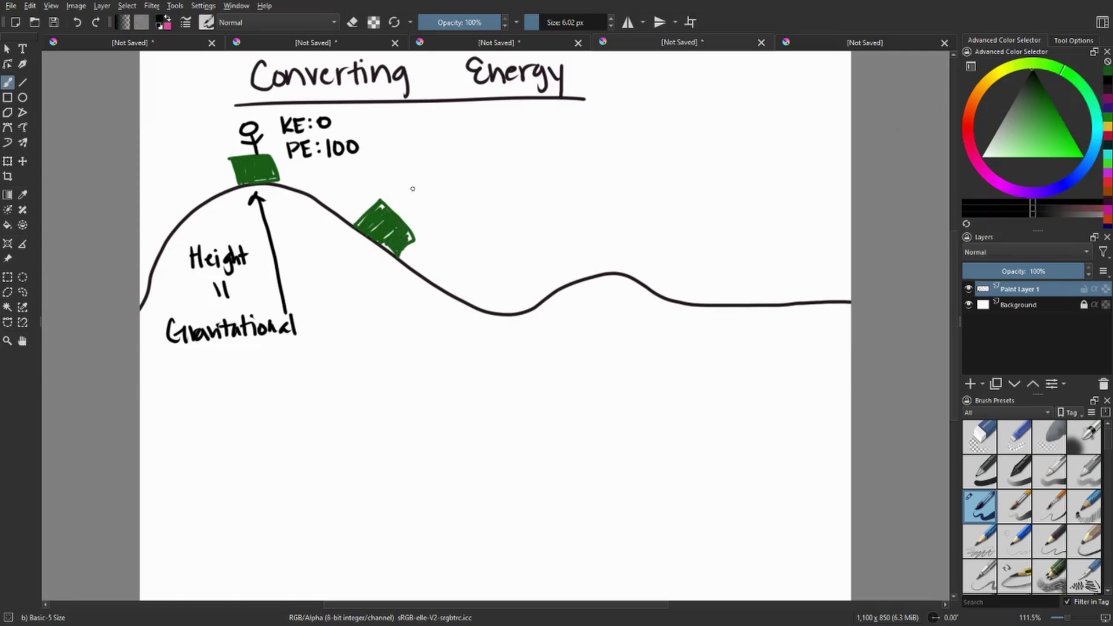
Draw a rider on the slope cart and label it KE:50 and PE:50
{"action": "left_click_drag", "start_coordinate": [410, 187], "coordinate": [407, 199]}
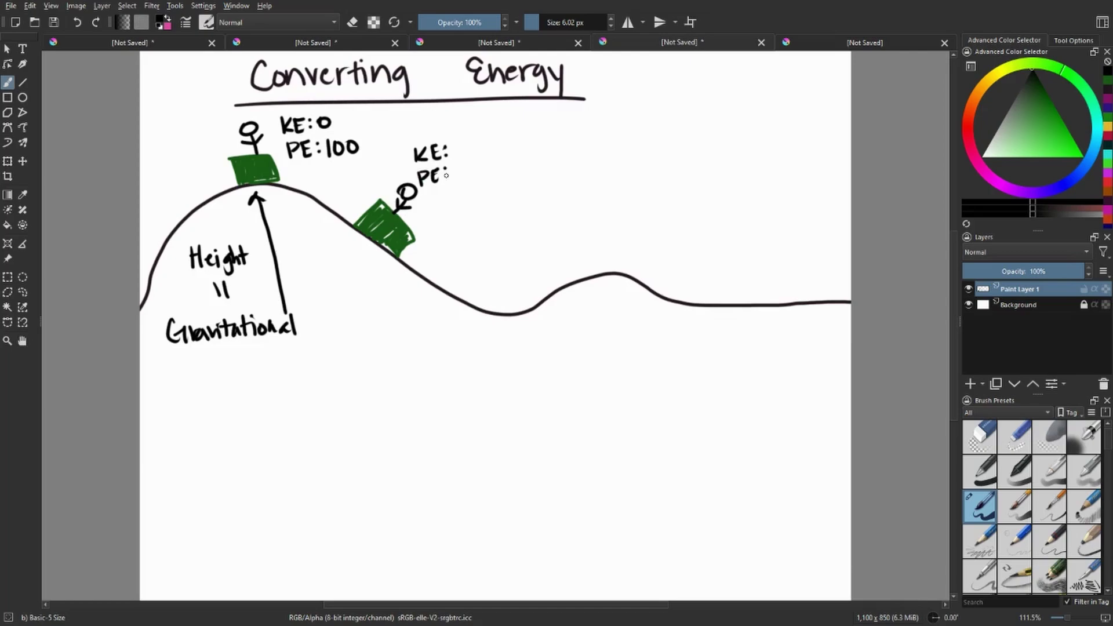
{"action": "left_click_drag", "start_coordinate": [456, 144], "coordinate": [455, 153]}
{"action": "left_click_drag", "start_coordinate": [471, 140], "coordinate": [454, 176]}
{"action": "left_click_drag", "start_coordinate": [474, 160], "coordinate": [473, 161]}
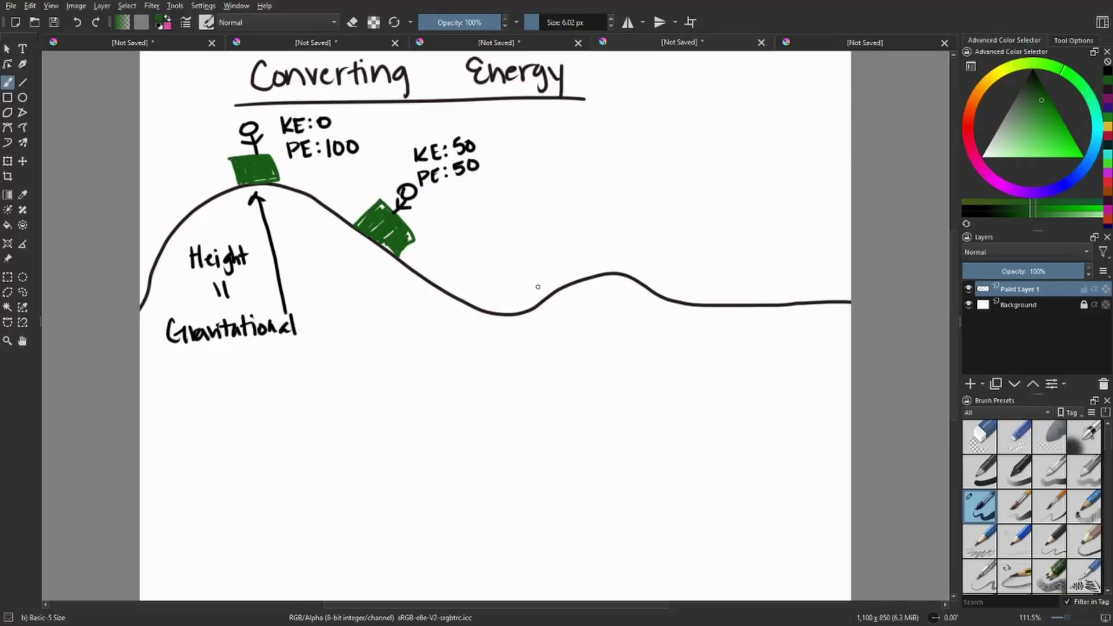
Draw a green valley cart with a black rider, labelled KE:100 and PE:0
{"action": "mouse_move", "coordinate": [489, 313]}
{"action": "left_mouse_down"}
{"action": "mouse_move", "coordinate": [484, 281]}
{"action": "mouse_move", "coordinate": [503, 316]}
{"action": "mouse_move", "coordinate": [503, 290]}
{"action": "mouse_move", "coordinate": [519, 307]}
{"action": "mouse_move", "coordinate": [527, 287]}
{"action": "left_mouse_up"}
{"action": "left_click", "coordinate": [1108, 71]}
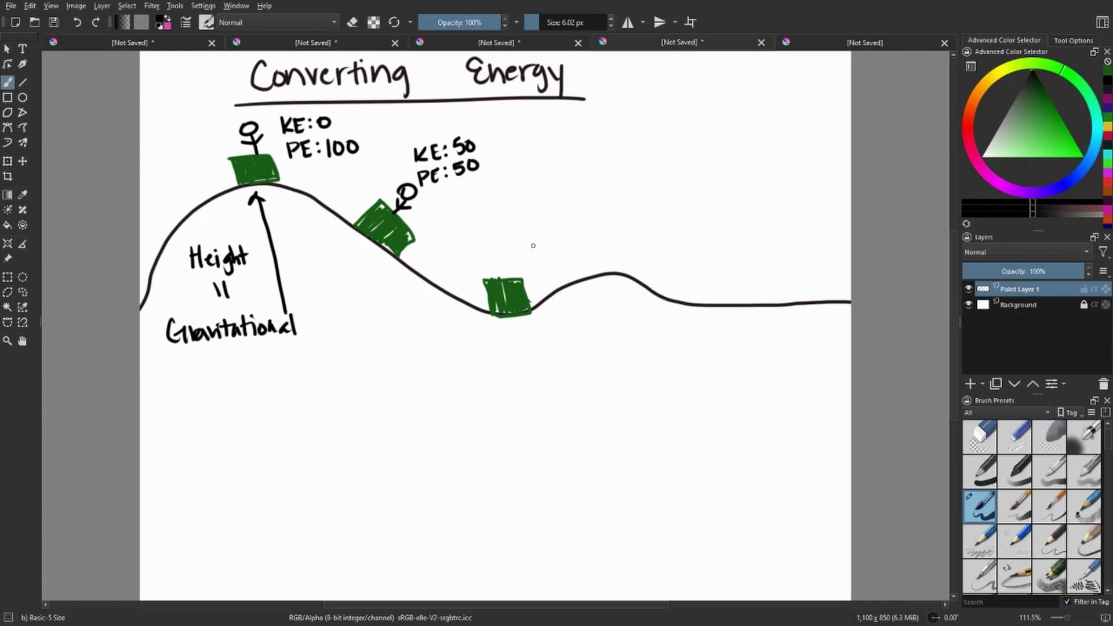
{"action": "left_click_drag", "start_coordinate": [506, 252], "coordinate": [515, 264]}
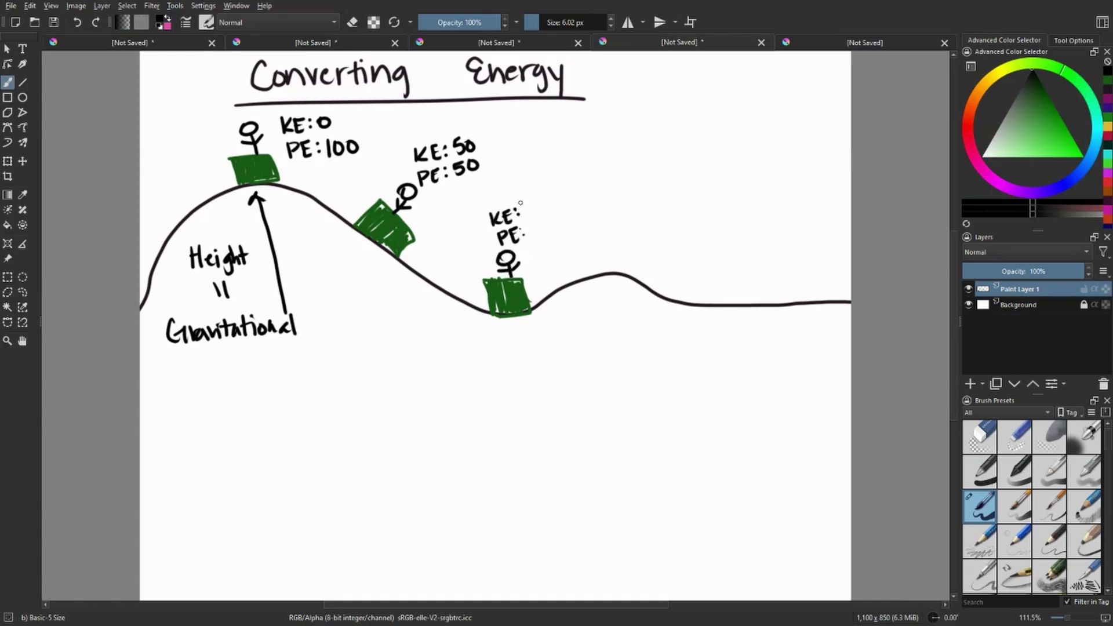
{"action": "left_click_drag", "start_coordinate": [522, 203], "coordinate": [522, 215]}
{"action": "left_click_drag", "start_coordinate": [531, 203], "coordinate": [530, 204]}
{"action": "left_click_drag", "start_coordinate": [543, 201], "coordinate": [543, 201]}
{"action": "left_click_drag", "start_coordinate": [538, 223], "coordinate": [537, 224]}
Draw a green cart with a black rider on the small hill
{"action": "left_click", "coordinate": [1106, 87]}
{"action": "left_click_drag", "start_coordinate": [602, 244], "coordinate": [619, 265]}
{"action": "left_click", "coordinate": [1107, 71]}
{"action": "left_click_drag", "start_coordinate": [612, 210], "coordinate": [613, 229]}
Label the small-hill cart KE:75 and PE:25
{"action": "left_click_drag", "start_coordinate": [621, 181], "coordinate": [621, 198]}
{"action": "left_click_drag", "start_coordinate": [634, 182], "coordinate": [639, 216]}
{"action": "left_click_drag", "start_coordinate": [660, 199], "coordinate": [661, 219]}
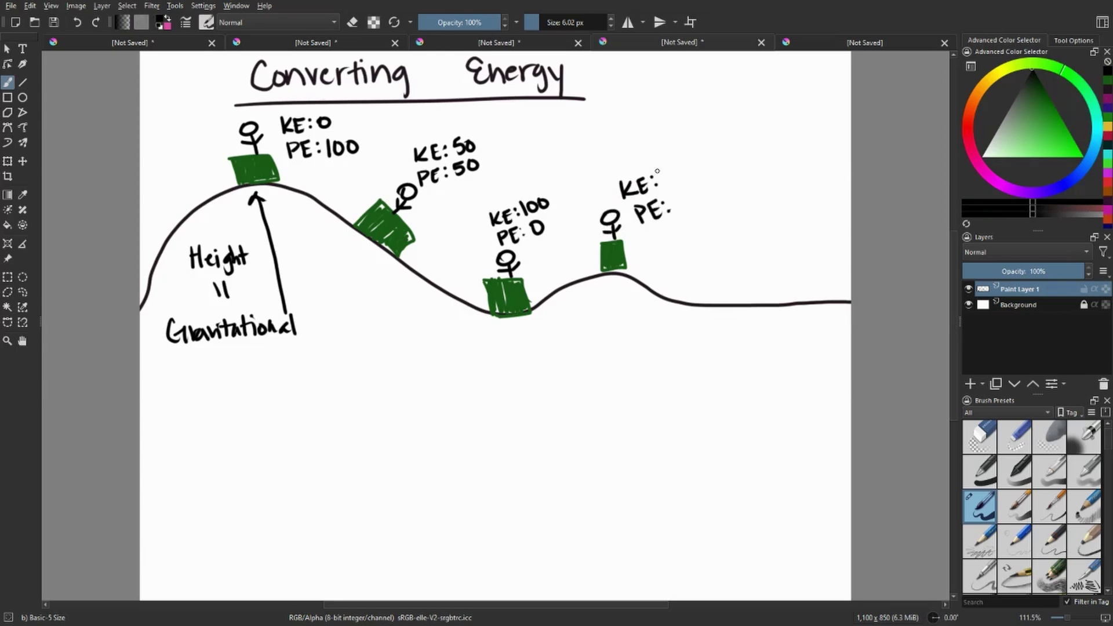
{"action": "left_click_drag", "start_coordinate": [658, 169], "coordinate": [661, 183]}
{"action": "left_click_drag", "start_coordinate": [680, 164], "coordinate": [691, 210]}
{"action": "left_click_drag", "start_coordinate": [695, 192], "coordinate": [693, 206]}
{"action": "left_click_drag", "start_coordinate": [694, 192], "coordinate": [705, 191]}
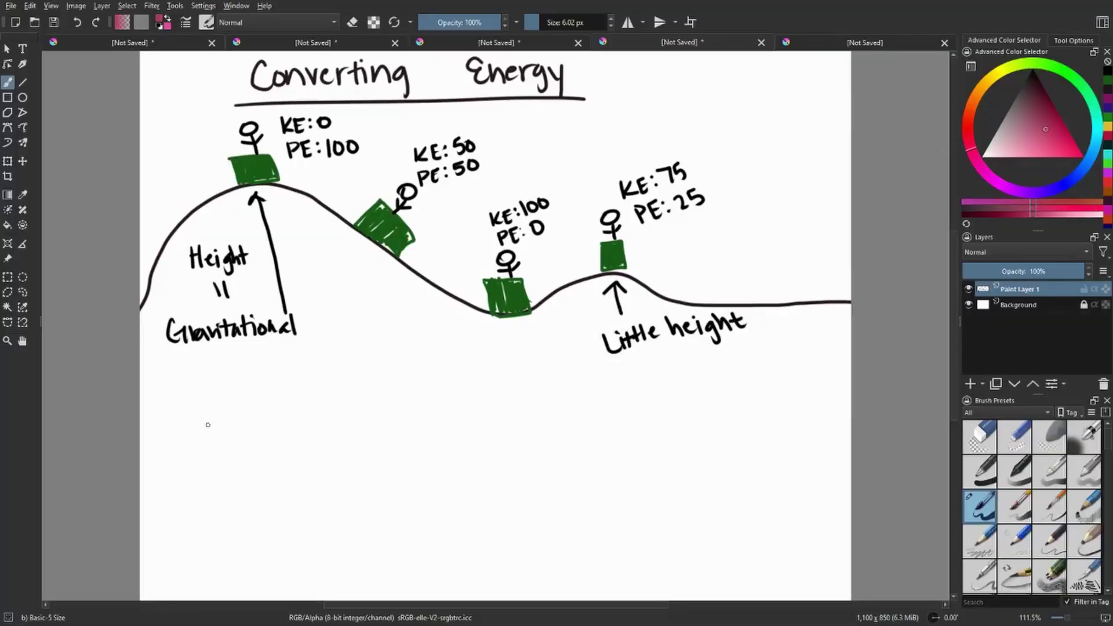
Start the pink heading 'Law of Conservation of' below the diagram
{"action": "mouse_move", "coordinate": [171, 394]}
{"action": "left_mouse_down"}
{"action": "mouse_move", "coordinate": [178, 426]}
{"action": "mouse_move", "coordinate": [202, 423]}
{"action": "left_mouse_up"}
{"action": "mouse_move", "coordinate": [207, 410]}
{"action": "left_mouse_down"}
{"action": "mouse_move", "coordinate": [216, 420]}
{"action": "mouse_move", "coordinate": [234, 402]}
{"action": "left_mouse_up"}
{"action": "left_click_drag", "start_coordinate": [293, 406], "coordinate": [297, 418]}
{"action": "left_click_drag", "start_coordinate": [280, 406], "coordinate": [371, 418]}
{"action": "left_click_drag", "start_coordinate": [380, 406], "coordinate": [407, 419]}
{"action": "left_click_drag", "start_coordinate": [417, 406], "coordinate": [452, 406]}
{"action": "left_click_drag", "start_coordinate": [453, 406], "coordinate": [493, 419]}
{"action": "left_click_drag", "start_coordinate": [500, 409], "coordinate": [547, 418]}
{"action": "mouse_move", "coordinate": [597, 406]}
{"action": "left_mouse_down"}
{"action": "mouse_move", "coordinate": [590, 411]}
{"action": "mouse_move", "coordinate": [745, 408]}
{"action": "mouse_move", "coordinate": [770, 431]}
{"action": "left_mouse_up"}
Add 'Energy' to the heading and underline it, then write 'Energy can NEVER' below in a dark colour
{"action": "mouse_move", "coordinate": [154, 442]}
{"action": "left_mouse_down"}
{"action": "mouse_move", "coordinate": [493, 422]}
{"action": "mouse_move", "coordinate": [783, 435]}
{"action": "left_mouse_up"}
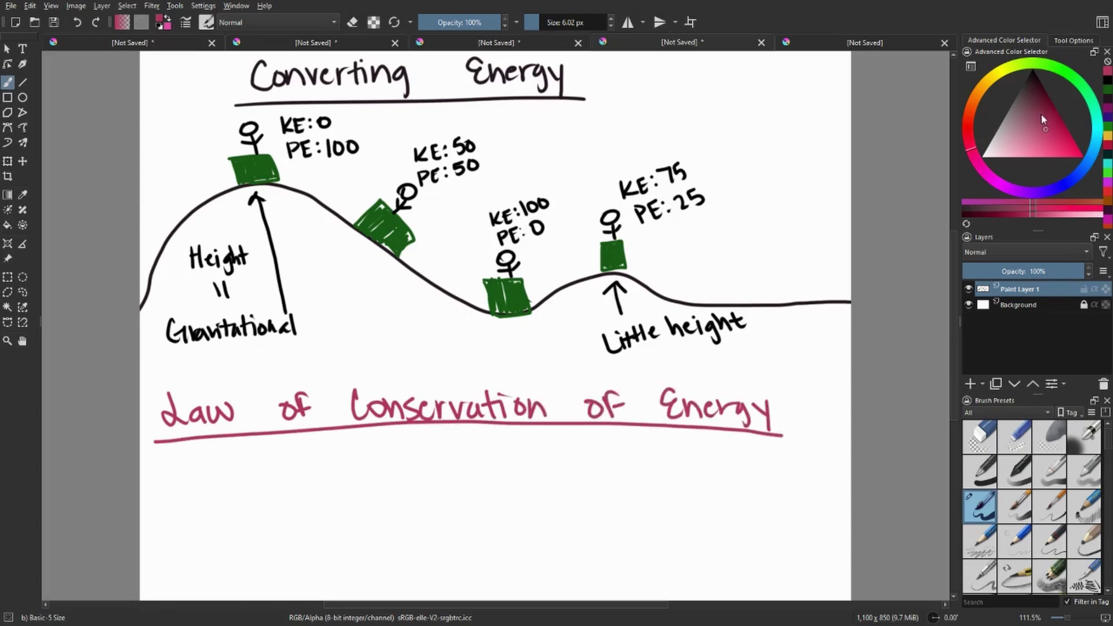
{"action": "left_click", "coordinate": [1039, 101]}
{"action": "left_click_drag", "start_coordinate": [207, 455], "coordinate": [255, 469]}
{"action": "left_click_drag", "start_coordinate": [256, 461], "coordinate": [290, 467]}
{"action": "left_click_drag", "start_coordinate": [290, 458], "coordinate": [299, 464]}
{"action": "left_click_drag", "start_coordinate": [299, 458], "coordinate": [303, 474]}
{"action": "left_click_drag", "start_coordinate": [376, 448], "coordinate": [377, 466]}
{"action": "left_click_drag", "start_coordinate": [395, 453], "coordinate": [406, 465]}
{"action": "mouse_move", "coordinate": [446, 441]}
{"action": "left_mouse_down"}
{"action": "mouse_move", "coordinate": [447, 463]}
{"action": "mouse_move", "coordinate": [463, 462]}
{"action": "left_mouse_up"}
{"action": "mouse_move", "coordinate": [482, 436]}
{"action": "left_mouse_down"}
{"action": "mouse_move", "coordinate": [475, 448]}
{"action": "mouse_move", "coordinate": [493, 458]}
{"action": "left_mouse_up"}
Underline 'NEVER' and continue the statement with 'be created'
{"action": "left_click_drag", "start_coordinate": [499, 439], "coordinate": [518, 458]}
{"action": "left_click_drag", "start_coordinate": [518, 439], "coordinate": [529, 458]}
{"action": "left_click_drag", "start_coordinate": [447, 465], "coordinate": [525, 468]}
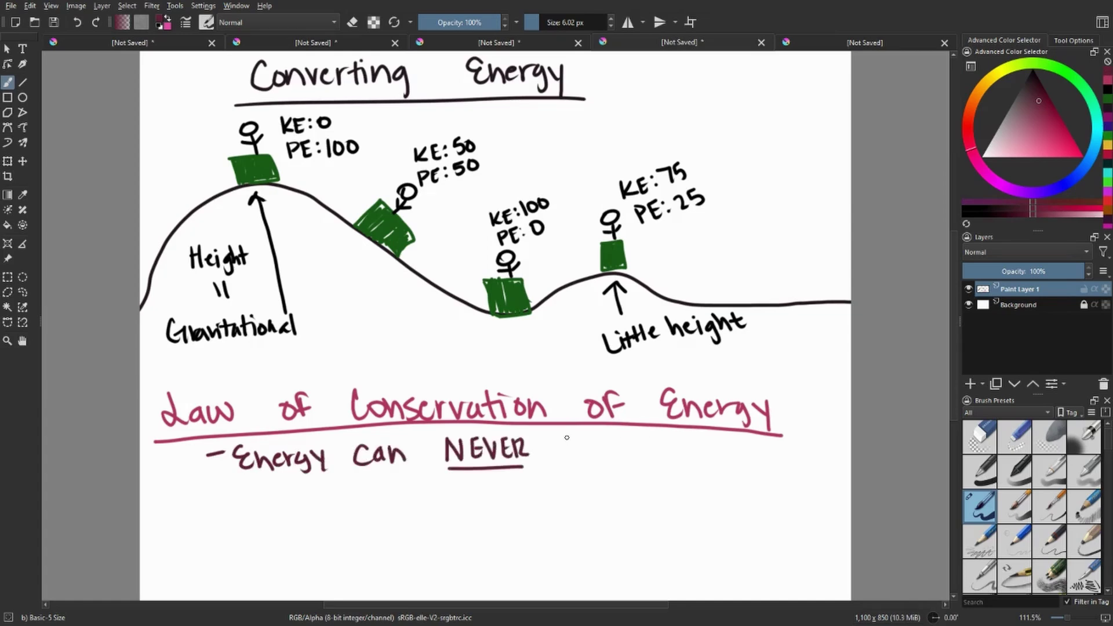
{"action": "left_click_drag", "start_coordinate": [568, 436], "coordinate": [587, 460]}
{"action": "mouse_move", "coordinate": [591, 451]}
{"action": "left_mouse_down"}
{"action": "mouse_move", "coordinate": [645, 467]}
{"action": "mouse_move", "coordinate": [693, 462]}
{"action": "left_mouse_up"}
{"action": "left_click_drag", "start_coordinate": [693, 449], "coordinate": [737, 463]}
{"action": "left_click_drag", "start_coordinate": [745, 436], "coordinate": [741, 465]}
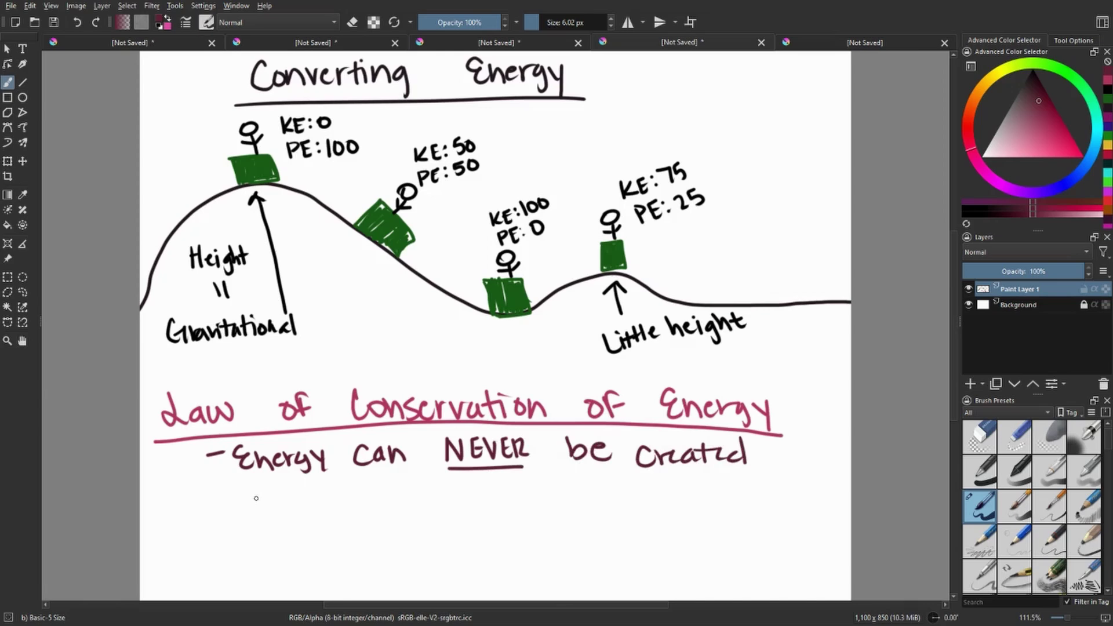
Write 'or destroyed, only' on the next line, underlining 'only'
{"action": "left_click_drag", "start_coordinate": [270, 492], "coordinate": [278, 504]}
{"action": "left_click_drag", "start_coordinate": [284, 491], "coordinate": [388, 501]}
{"action": "mouse_move", "coordinate": [394, 490]}
{"action": "left_mouse_down"}
{"action": "mouse_move", "coordinate": [432, 493]}
{"action": "mouse_move", "coordinate": [442, 477]}
{"action": "mouse_move", "coordinate": [460, 510]}
{"action": "left_mouse_up"}
{"action": "left_click_drag", "start_coordinate": [500, 483], "coordinate": [498, 484]}
{"action": "left_click_drag", "start_coordinate": [509, 487], "coordinate": [532, 500]}
{"action": "mouse_move", "coordinate": [536, 487]}
{"action": "left_mouse_down"}
{"action": "mouse_move", "coordinate": [543, 511]}
{"action": "mouse_move", "coordinate": [554, 509]}
{"action": "left_mouse_up"}
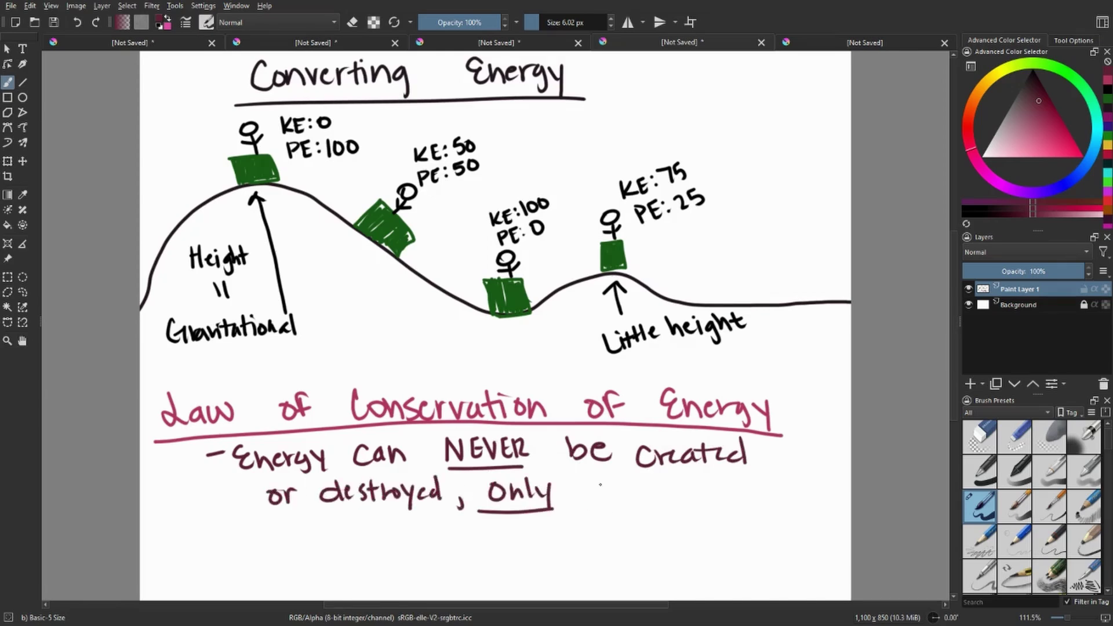